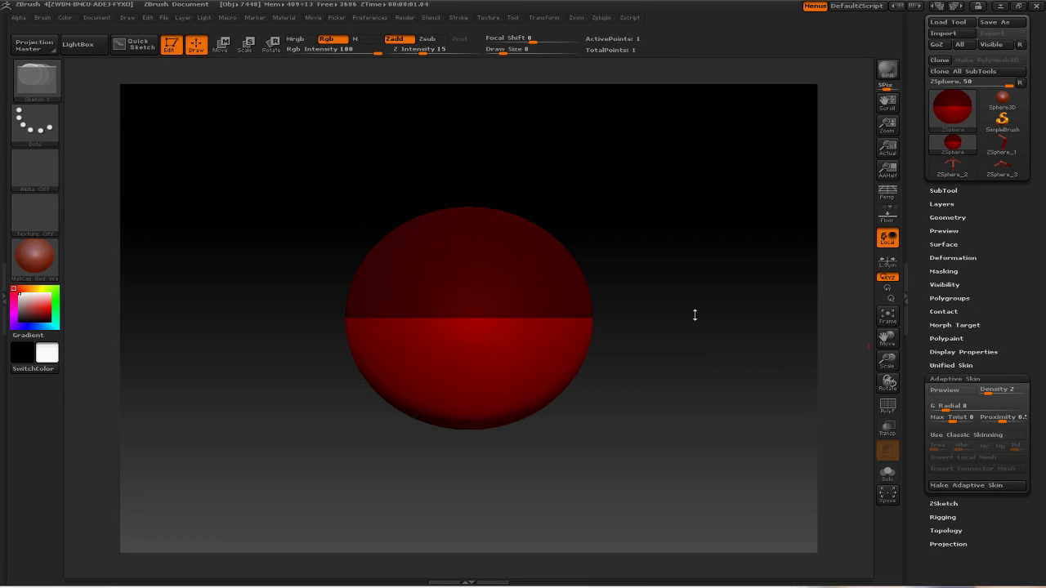
Step: Set the draw size to 22 and draw a second ZSphere on the upper part of the first one
{"action": "left_click_drag", "start_coordinate": [685, 280], "coordinate": [698, 301]}
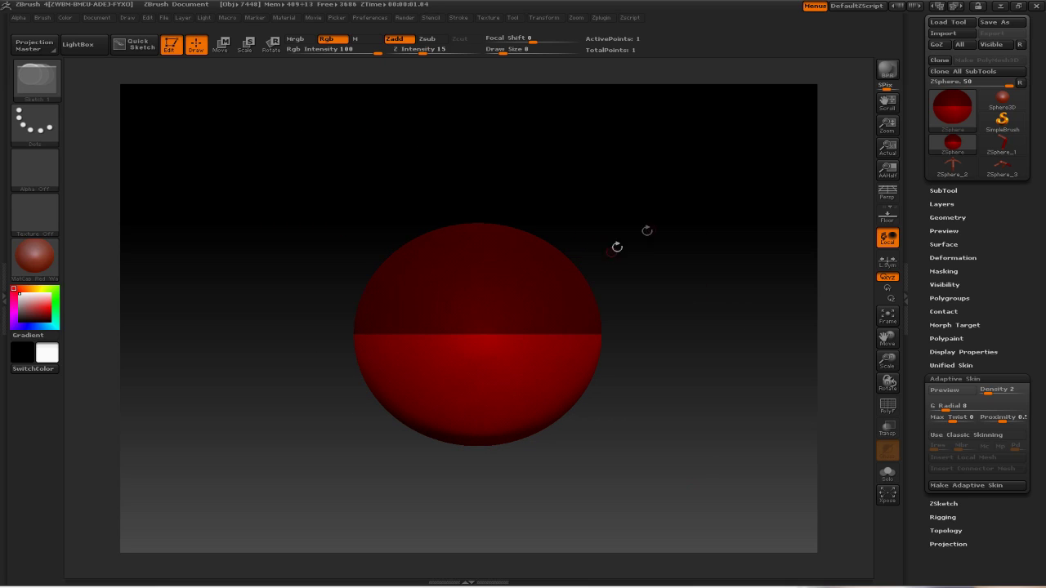
{"action": "left_click_drag", "start_coordinate": [677, 223], "coordinate": [637, 288], "text": "alt"}
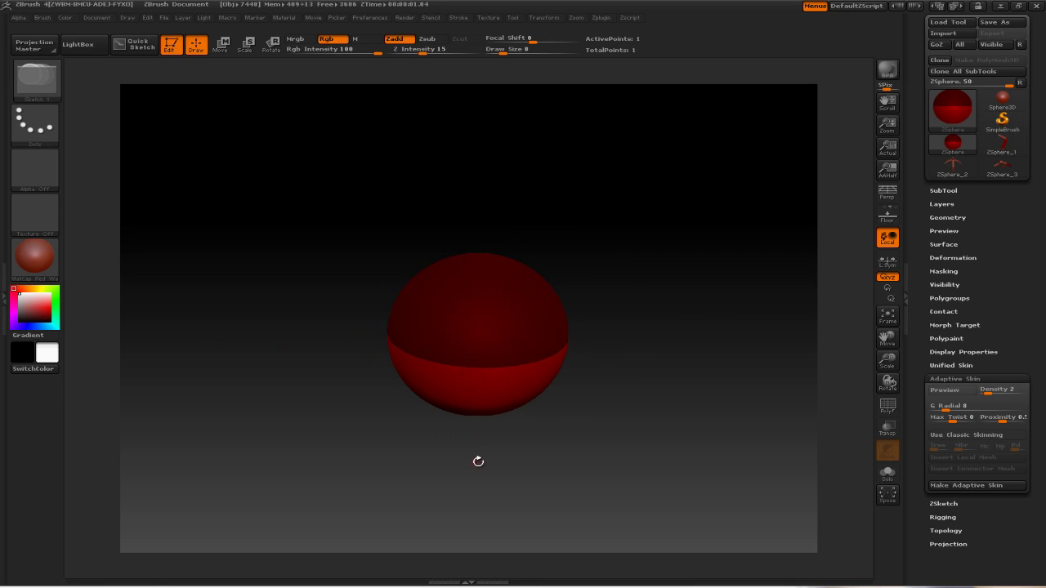
{"action": "left_click_drag", "start_coordinate": [657, 221], "coordinate": [698, 287], "text": "alt"}
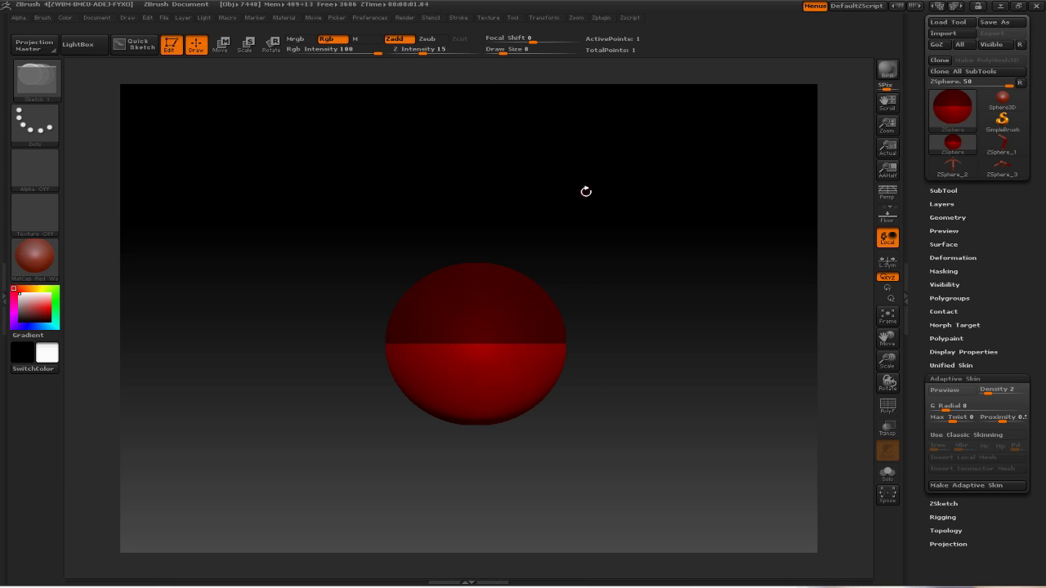
{"action": "key", "text": "s"}
{"action": "left_click_drag", "start_coordinate": [586, 191], "coordinate": [597, 191]}
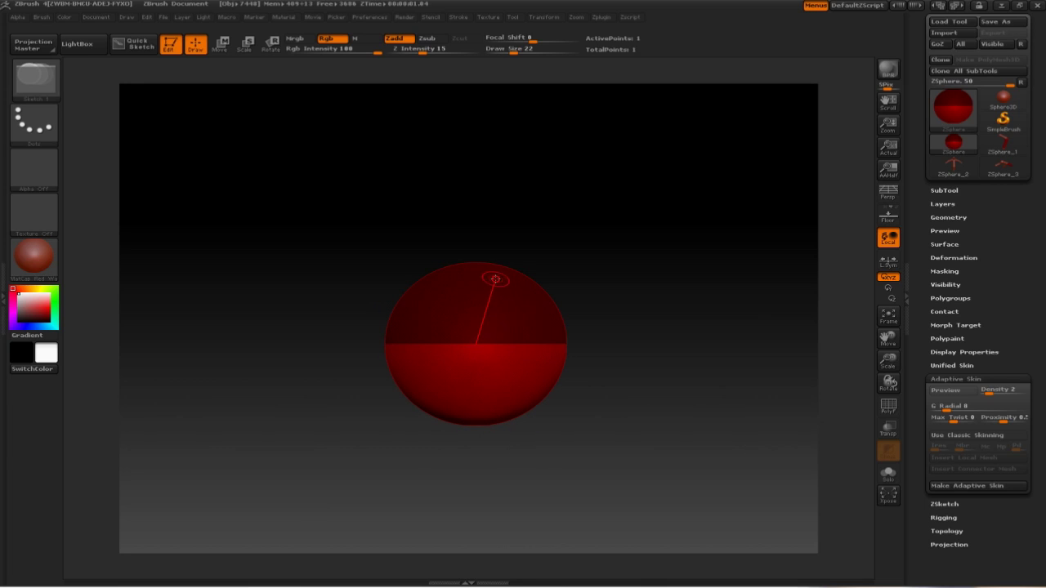
{"action": "left_click_drag", "start_coordinate": [495, 280], "coordinate": [516, 355]}
{"action": "left_click_drag", "start_coordinate": [653, 311], "coordinate": [678, 303], "text": "alt"}
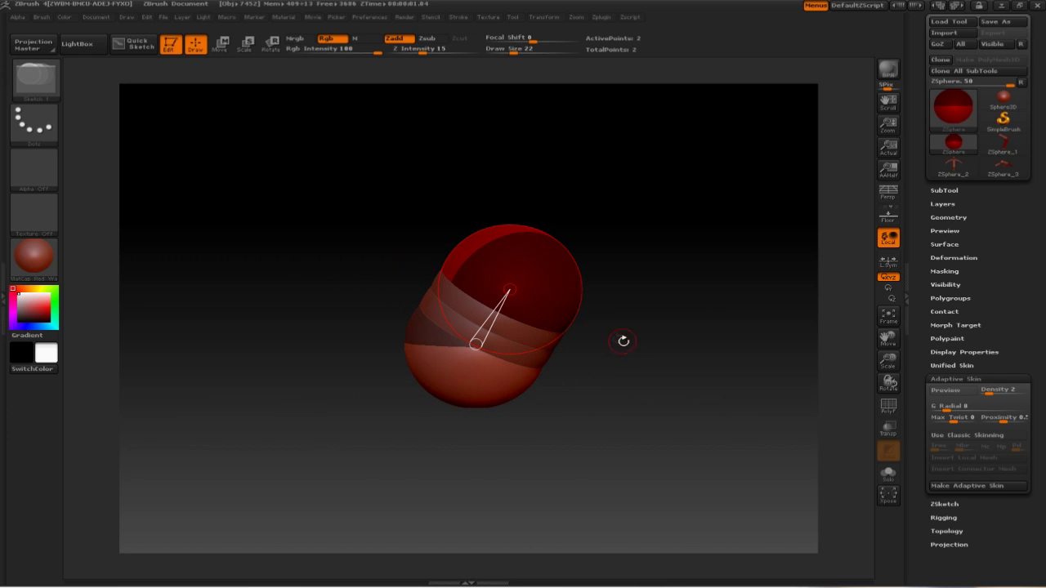
Step: Move the new ZSphere upward away from the first one to stretch the pair into a long, nearly vertical chain
{"action": "left_click_drag", "start_coordinate": [623, 341], "coordinate": [620, 357]}
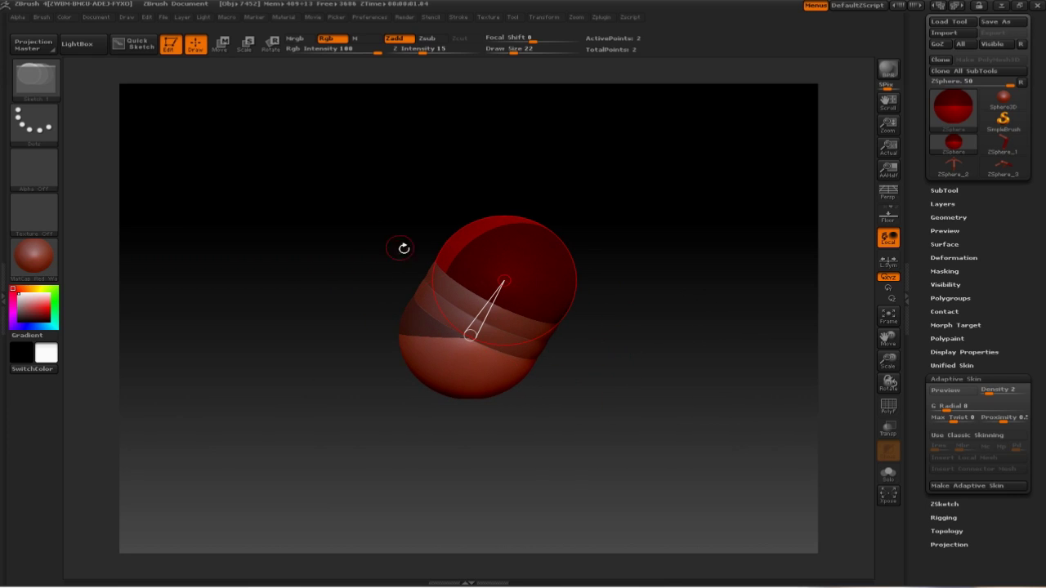
{"action": "mouse_move", "coordinate": [403, 247]}
{"action": "left_mouse_down"}
{"action": "mouse_move", "coordinate": [670, 262]}
{"action": "mouse_move", "coordinate": [598, 242]}
{"action": "mouse_move", "coordinate": [567, 245]}
{"action": "mouse_move", "coordinate": [599, 252]}
{"action": "mouse_move", "coordinate": [545, 263]}
{"action": "left_mouse_up"}
{"action": "mouse_move", "coordinate": [602, 304]}
{"action": "left_mouse_down"}
{"action": "mouse_move", "coordinate": [600, 322]}
{"action": "mouse_move", "coordinate": [677, 315]}
{"action": "mouse_move", "coordinate": [689, 291]}
{"action": "mouse_move", "coordinate": [662, 273]}
{"action": "mouse_move", "coordinate": [635, 346]}
{"action": "mouse_move", "coordinate": [600, 351]}
{"action": "mouse_move", "coordinate": [617, 335]}
{"action": "mouse_move", "coordinate": [622, 343]}
{"action": "mouse_move", "coordinate": [670, 325]}
{"action": "left_mouse_up"}
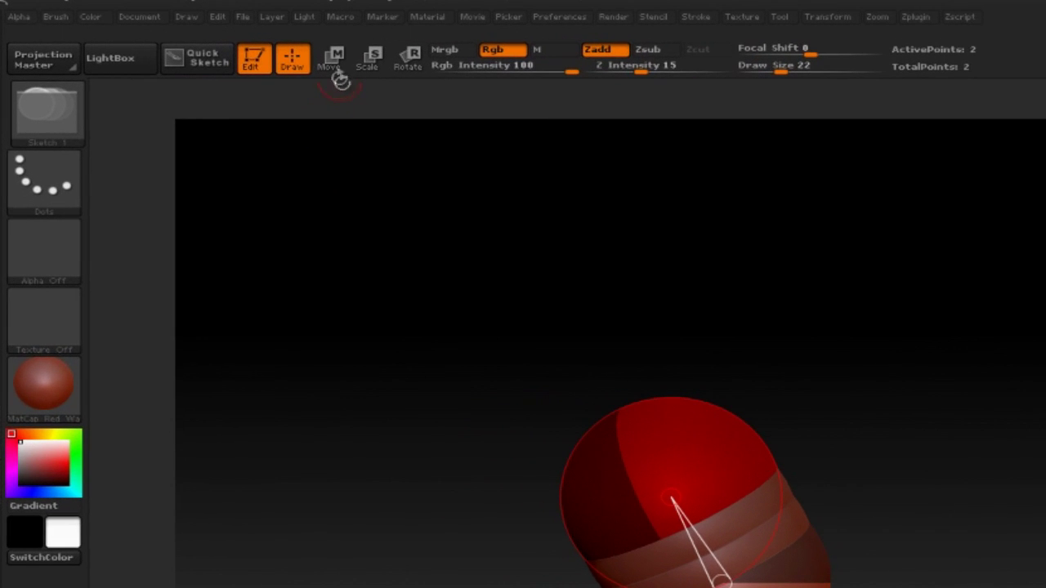
{"action": "left_click", "coordinate": [334, 75]}
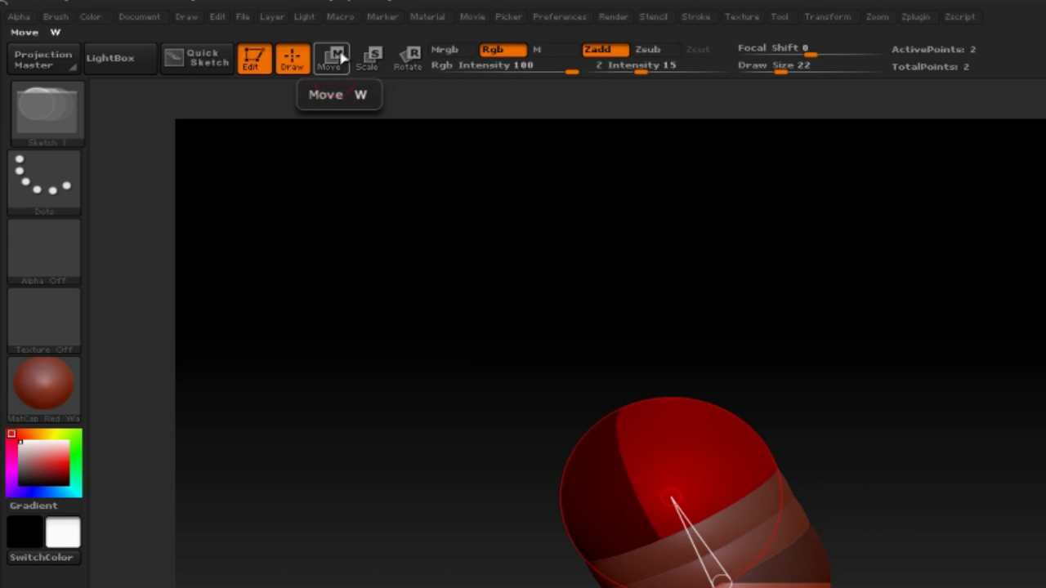
{"action": "left_click", "coordinate": [335, 72]}
{"action": "left_click_drag", "start_coordinate": [763, 335], "coordinate": [752, 367], "text": "alt"}
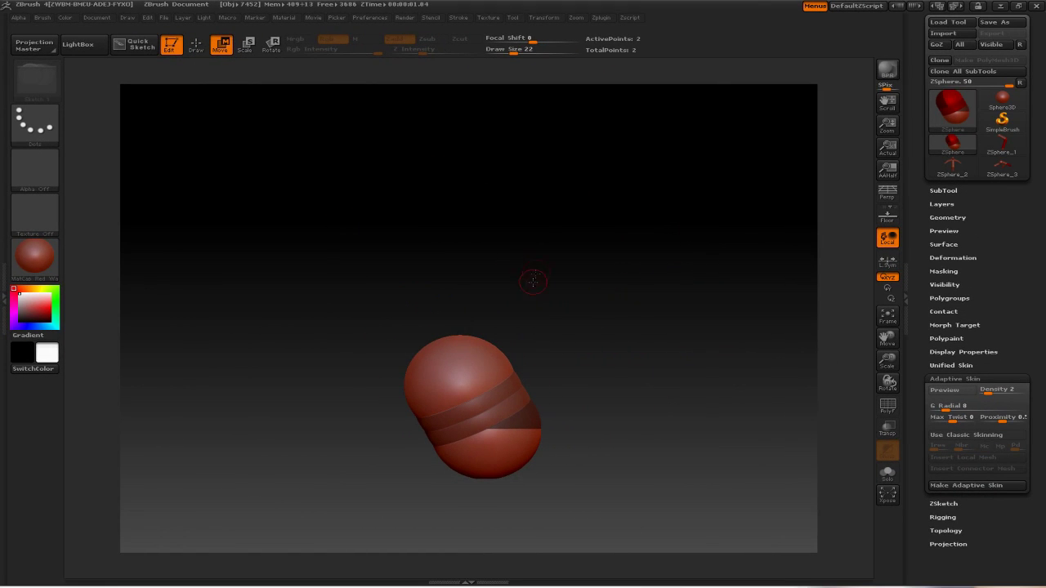
{"action": "left_click_drag", "start_coordinate": [506, 326], "coordinate": [545, 172]}
{"action": "left_click_drag", "start_coordinate": [653, 257], "coordinate": [603, 260], "text": "alt"}
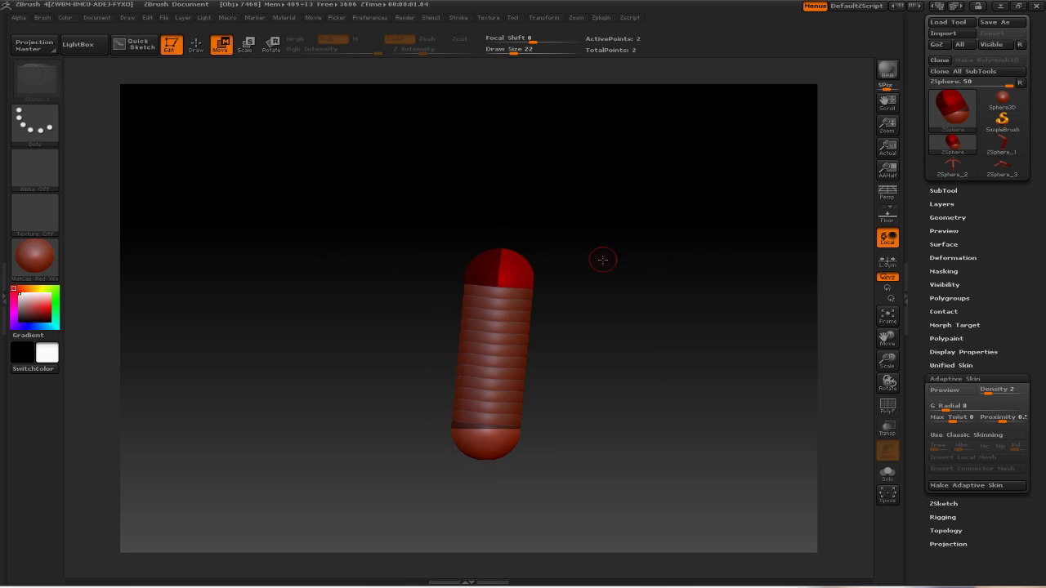
{"action": "left_click_drag", "start_coordinate": [500, 238], "coordinate": [531, 233]}
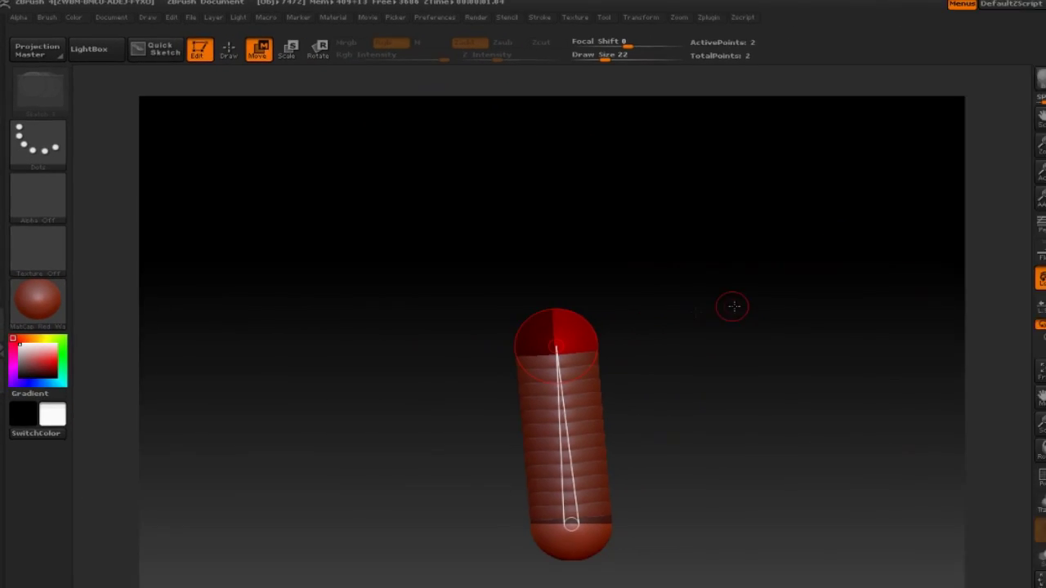
Step: Scale up the top ZSphere so the chain tapers toward its lower end
{"action": "key", "text": "e"}
{"action": "left_click_drag", "start_coordinate": [576, 327], "coordinate": [645, 587]}
{"action": "left_click_drag", "start_coordinate": [600, 348], "coordinate": [598, 333], "text": "alt"}
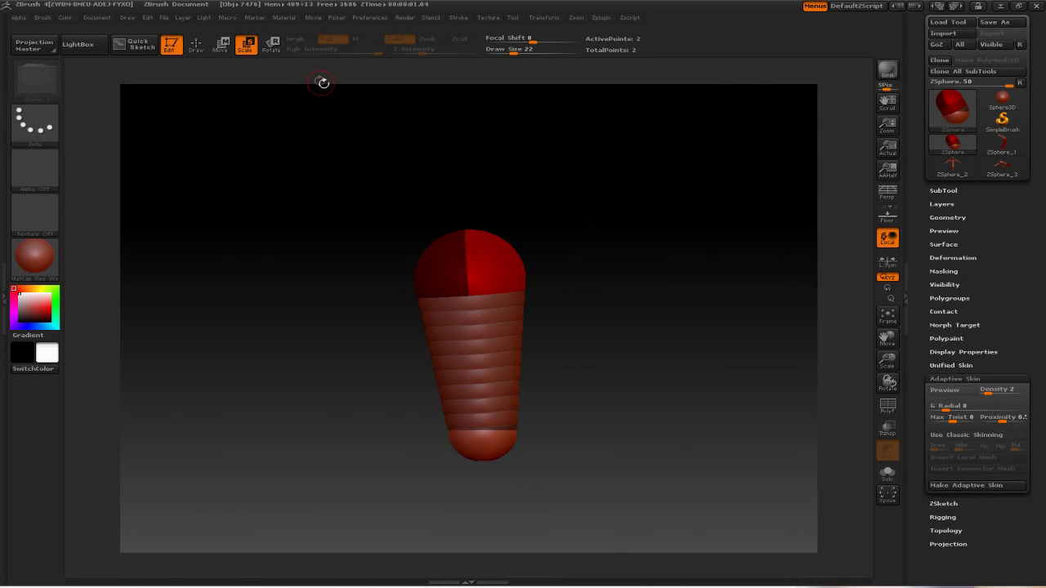
Step: Reposition the bottom ZSphere beneath the large top one so that the chain stands nearly upright
{"action": "left_click", "coordinate": [272, 47]}
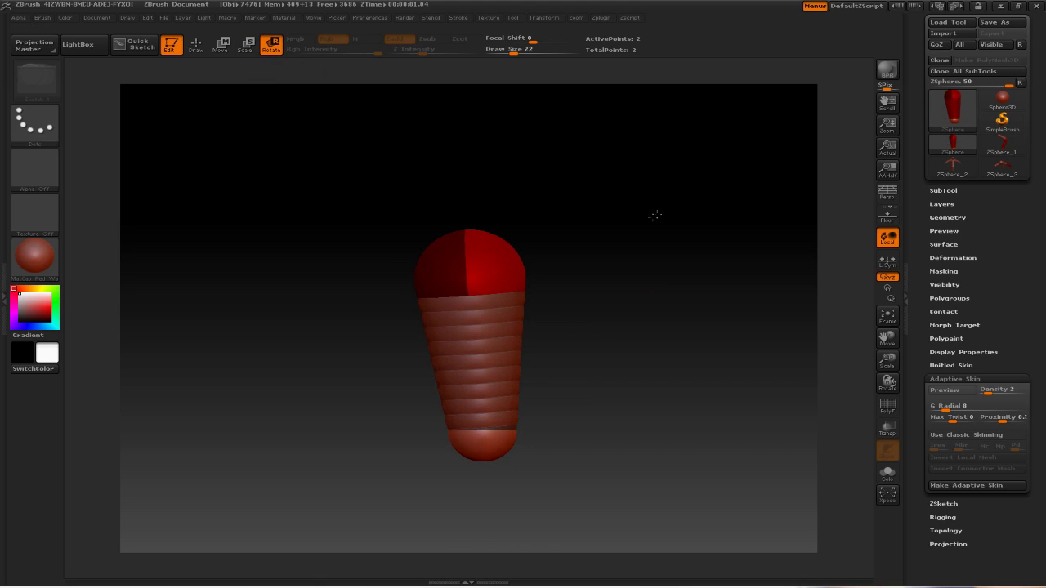
{"action": "left_click_drag", "start_coordinate": [635, 245], "coordinate": [639, 261], "text": "alt"}
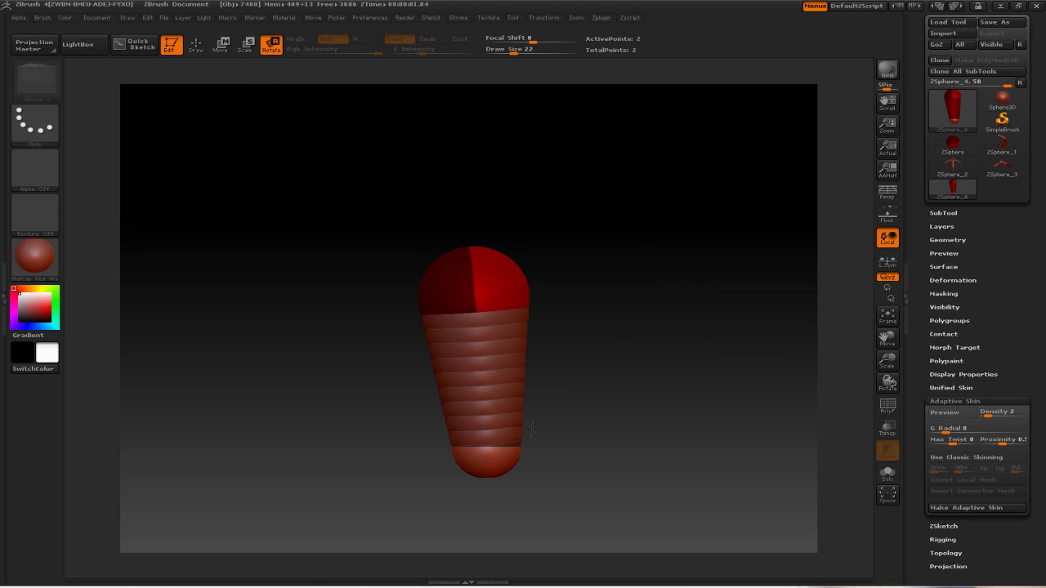
{"action": "left_click_drag", "start_coordinate": [577, 283], "coordinate": [572, 253], "text": "alt"}
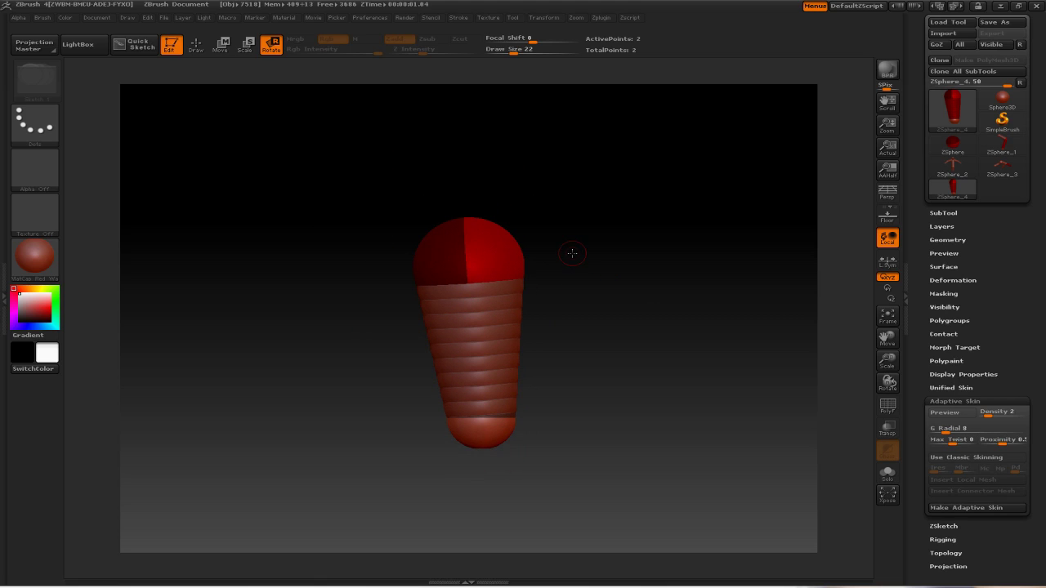
{"action": "key", "text": "w"}
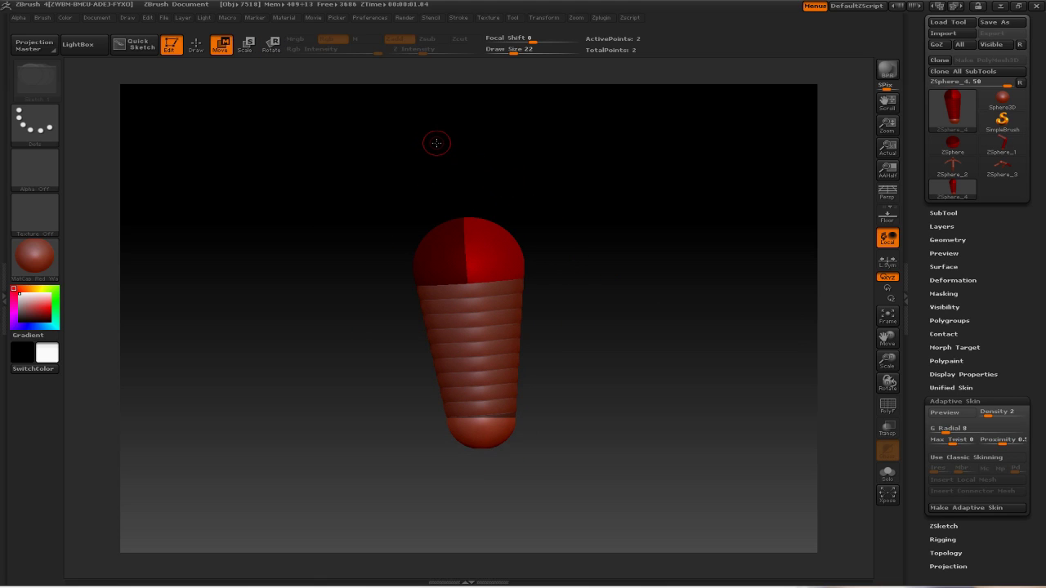
{"action": "mouse_move", "coordinate": [614, 193]}
{"action": "left_mouse_down"}
{"action": "mouse_move", "coordinate": [613, 249]}
{"action": "mouse_move", "coordinate": [543, 248]}
{"action": "left_mouse_up"}
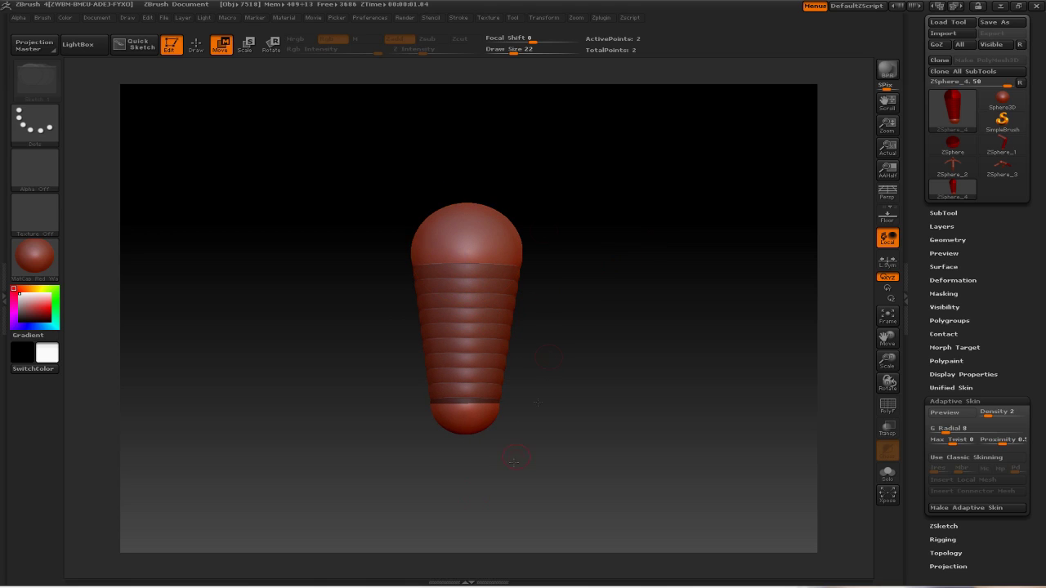
{"action": "left_click_drag", "start_coordinate": [644, 213], "coordinate": [682, 229]}
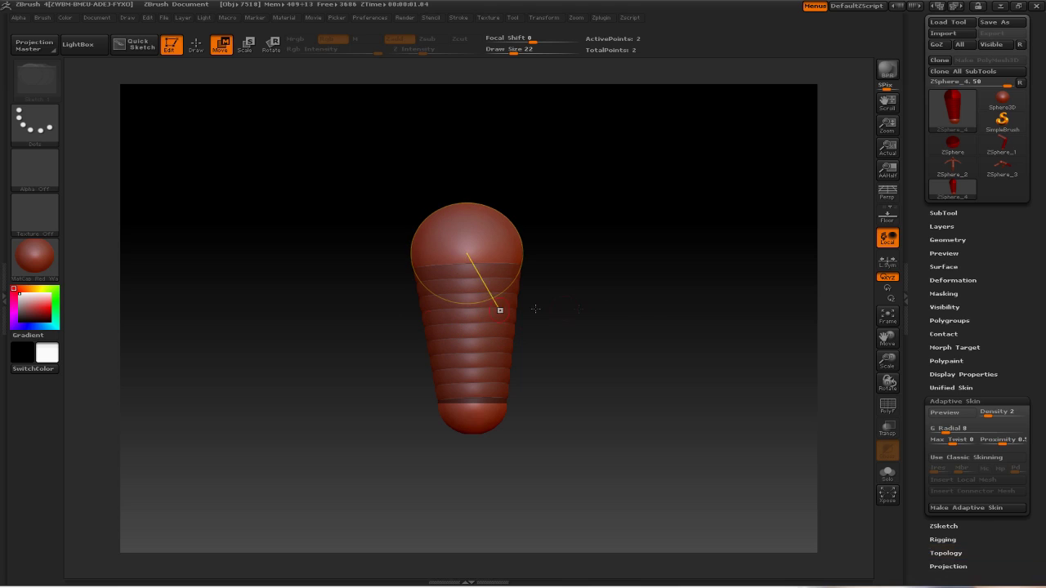
Step: Insert a ZSphere into the middle of the link between the top and bottom spheres
{"action": "left_click", "coordinate": [194, 46]}
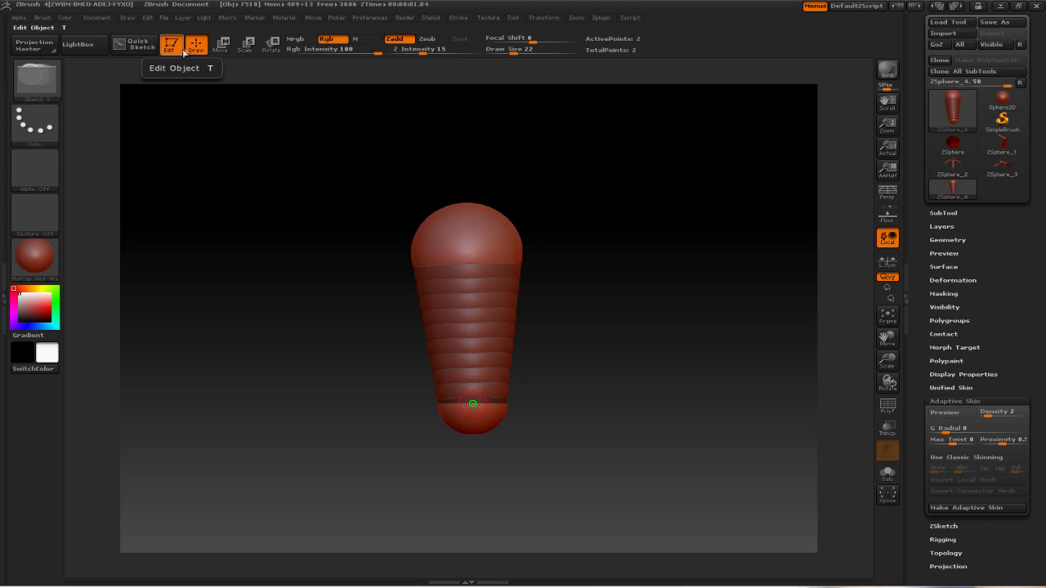
{"action": "left_click", "coordinate": [470, 329]}
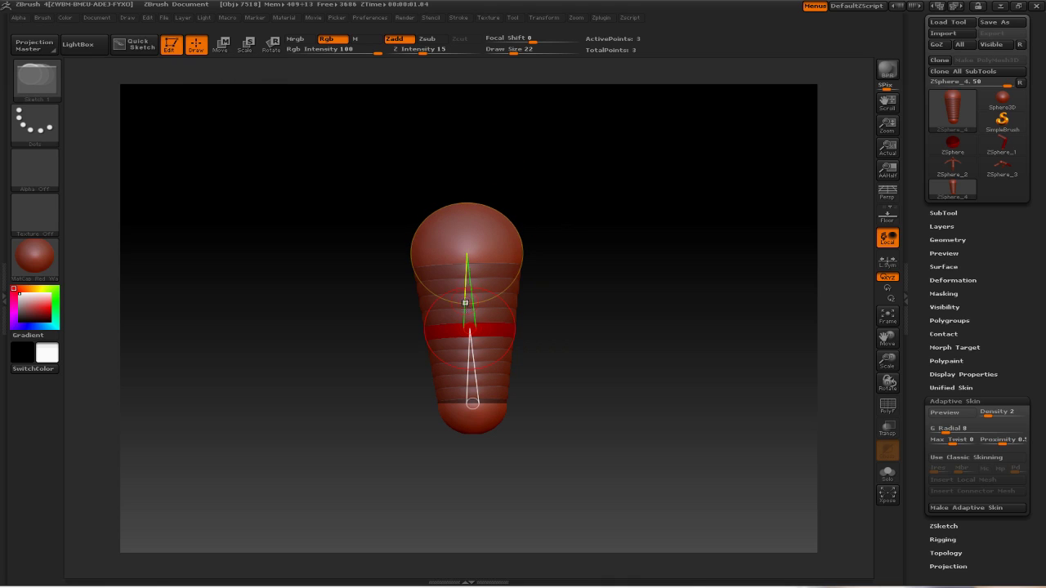
{"action": "left_click_drag", "start_coordinate": [559, 341], "coordinate": [542, 320], "text": "alt"}
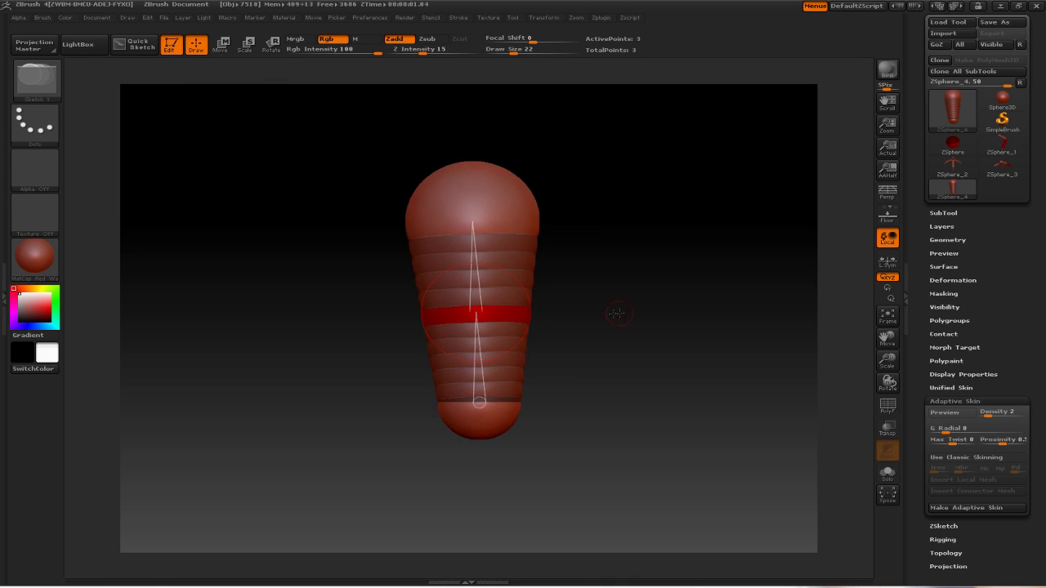
Step: Try to draw a single limb out of the middle ZSphere on one side, and undo it
{"action": "left_click_drag", "start_coordinate": [614, 312], "coordinate": [549, 315]}
{"action": "left_click_drag", "start_coordinate": [458, 333], "coordinate": [694, 275]}
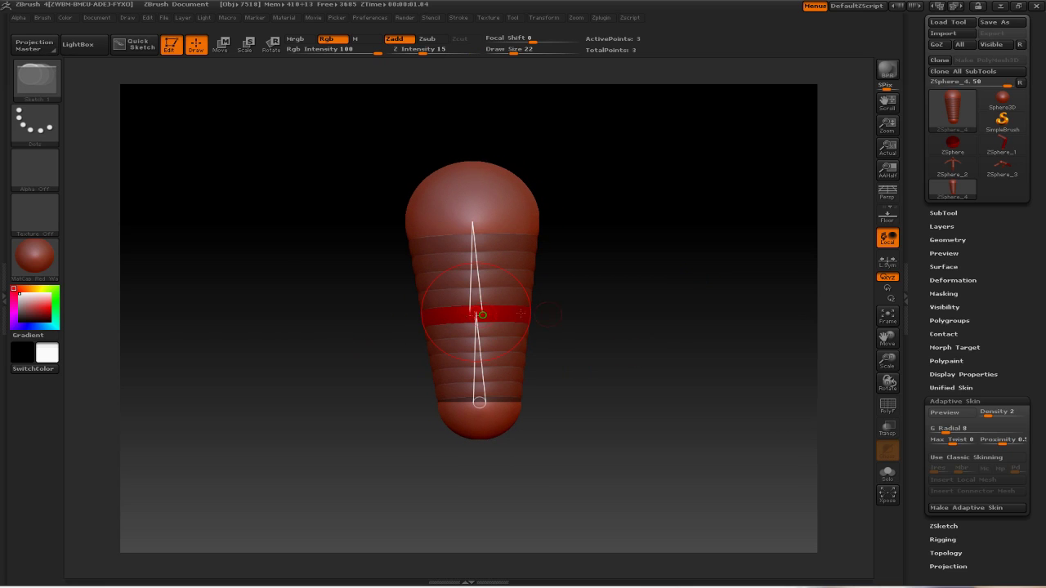
{"action": "left_click_drag", "start_coordinate": [615, 293], "coordinate": [540, 299]}
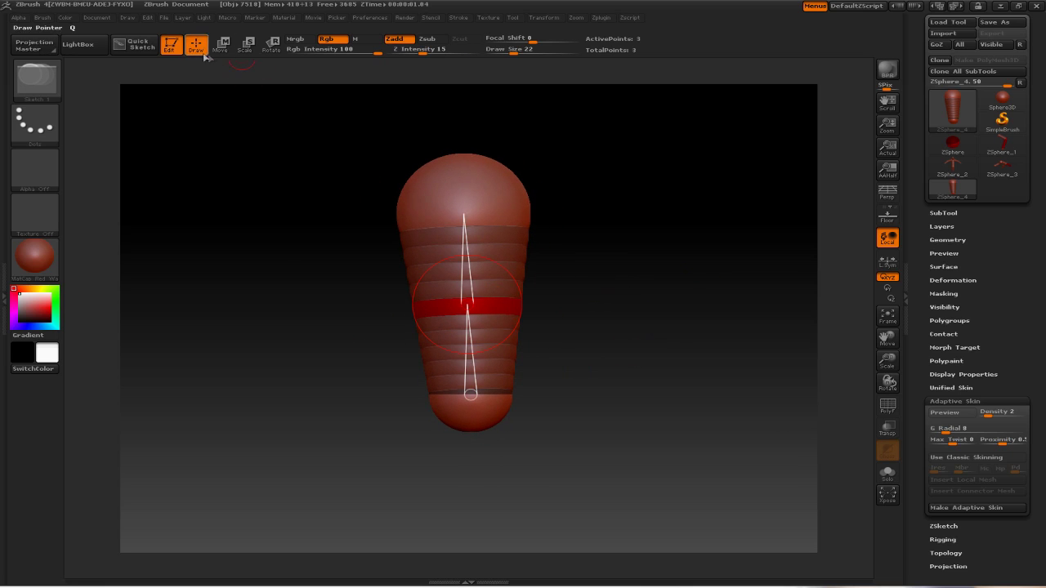
{"action": "left_click_drag", "start_coordinate": [610, 226], "coordinate": [622, 248]}
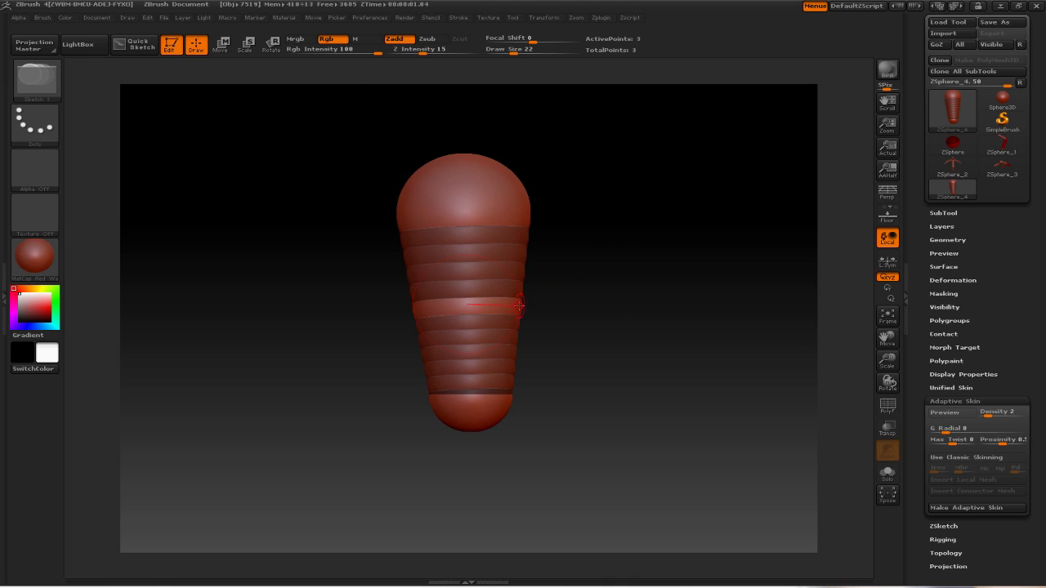
{"action": "mouse_move", "coordinate": [519, 305]}
{"action": "left_mouse_down"}
{"action": "mouse_move", "coordinate": [482, 304]}
{"action": "mouse_move", "coordinate": [704, 310]}
{"action": "mouse_move", "coordinate": [672, 305]}
{"action": "mouse_move", "coordinate": [707, 408]}
{"action": "mouse_move", "coordinate": [713, 395]}
{"action": "left_mouse_up"}
{"action": "key", "text": "w"}
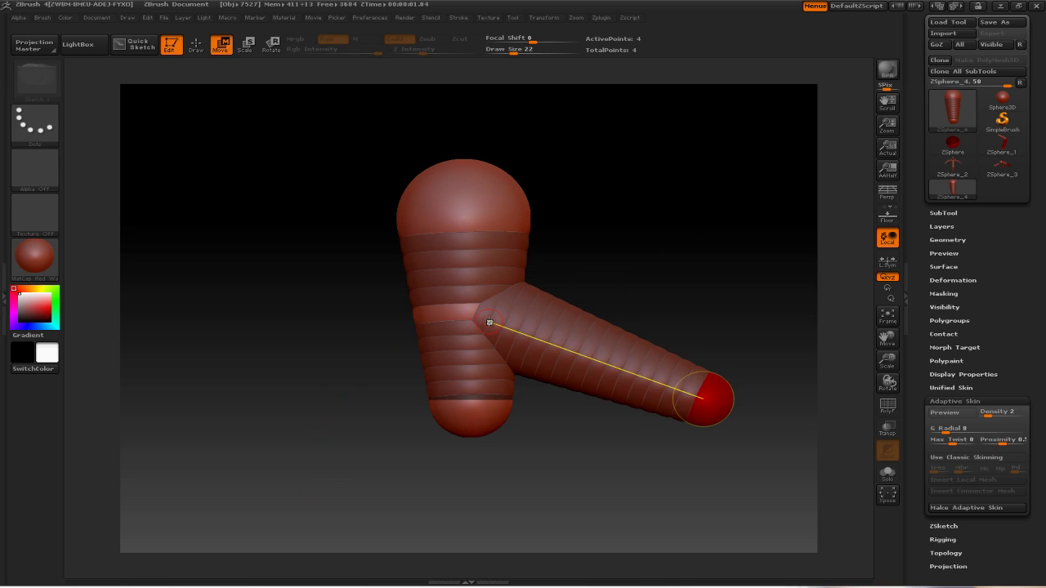
{"action": "key", "text": "ctrl+z"}
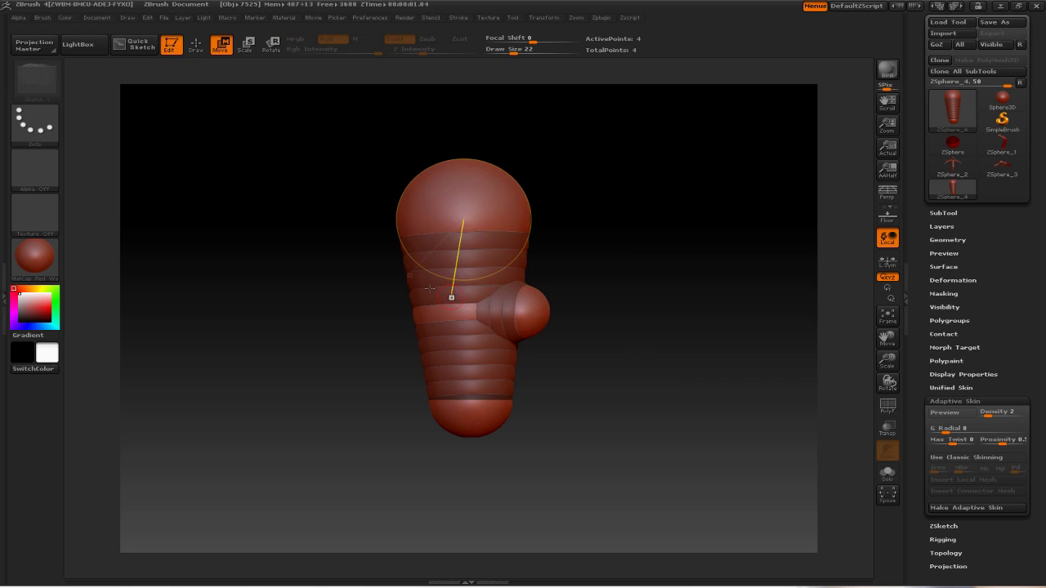
{"action": "key", "text": "ctrl+z"}
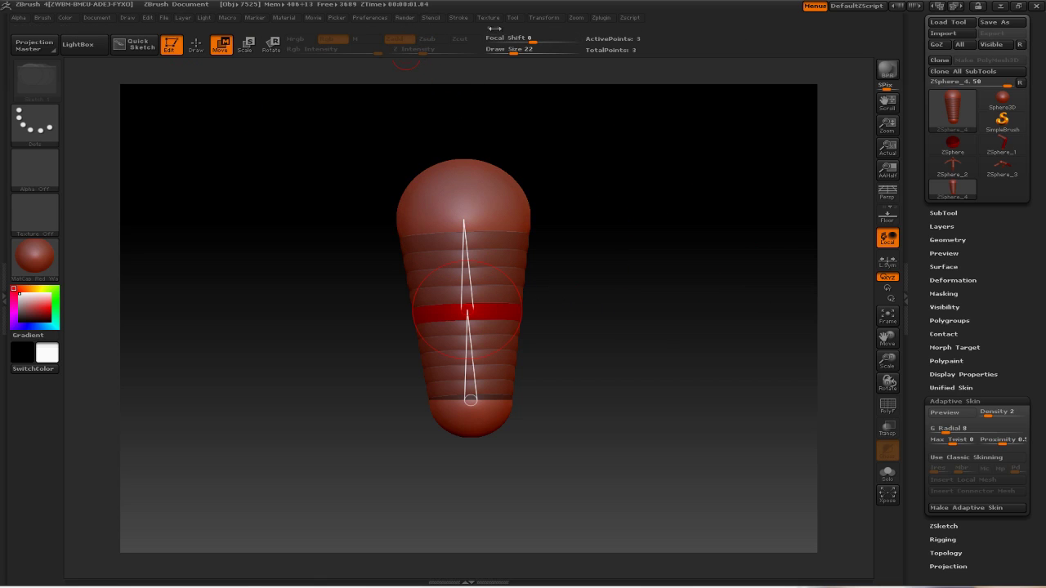
Step: Activate symmetry for the ZSphere model
{"action": "left_click", "coordinate": [546, 22]}
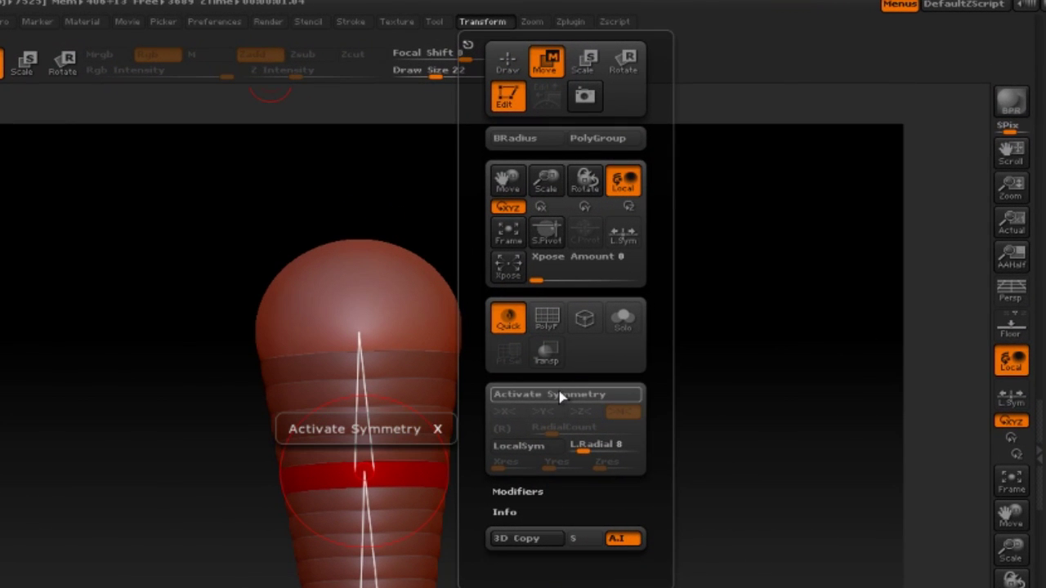
{"action": "left_click", "coordinate": [560, 395]}
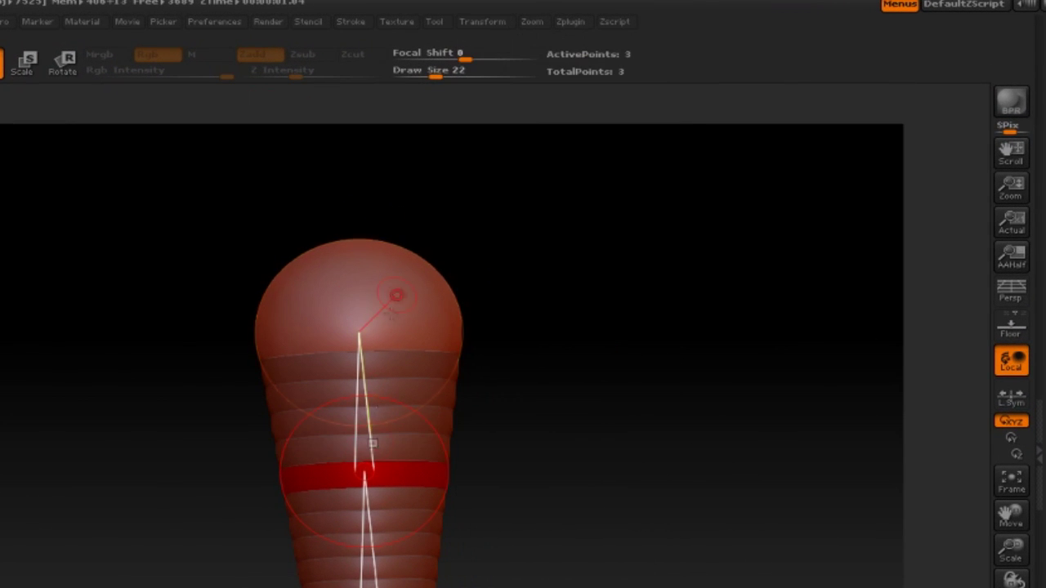
{"action": "left_click", "coordinate": [482, 22]}
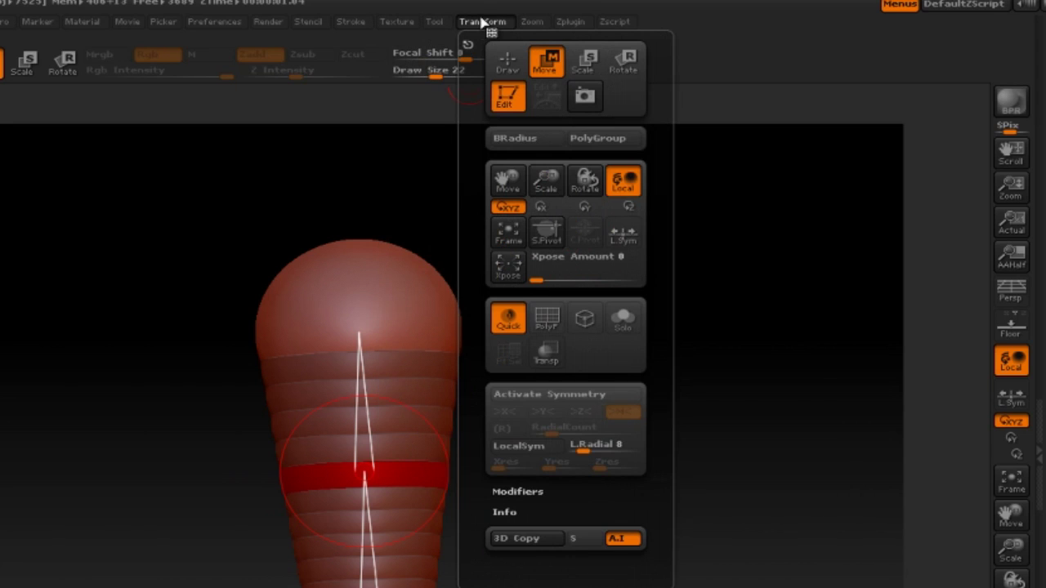
{"action": "left_click", "coordinate": [558, 395]}
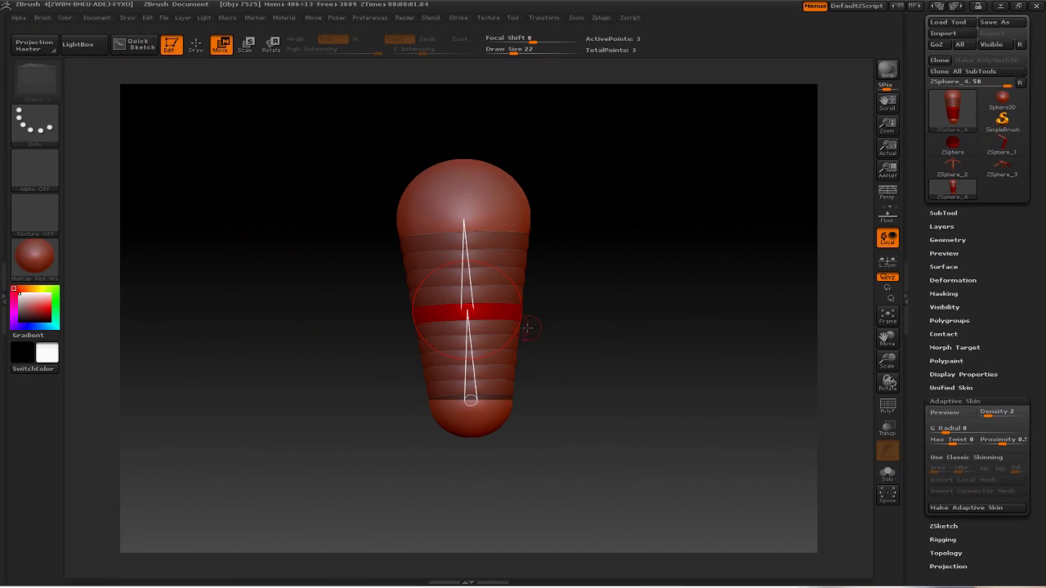
Step: Draw a mirrored pair of ZSpheres on the sides of the middle sphere and move them outward and down into long limbs
{"action": "mouse_move", "coordinate": [513, 307]}
{"action": "left_mouse_down"}
{"action": "mouse_move", "coordinate": [528, 340]}
{"action": "mouse_move", "coordinate": [524, 318]}
{"action": "left_mouse_up"}
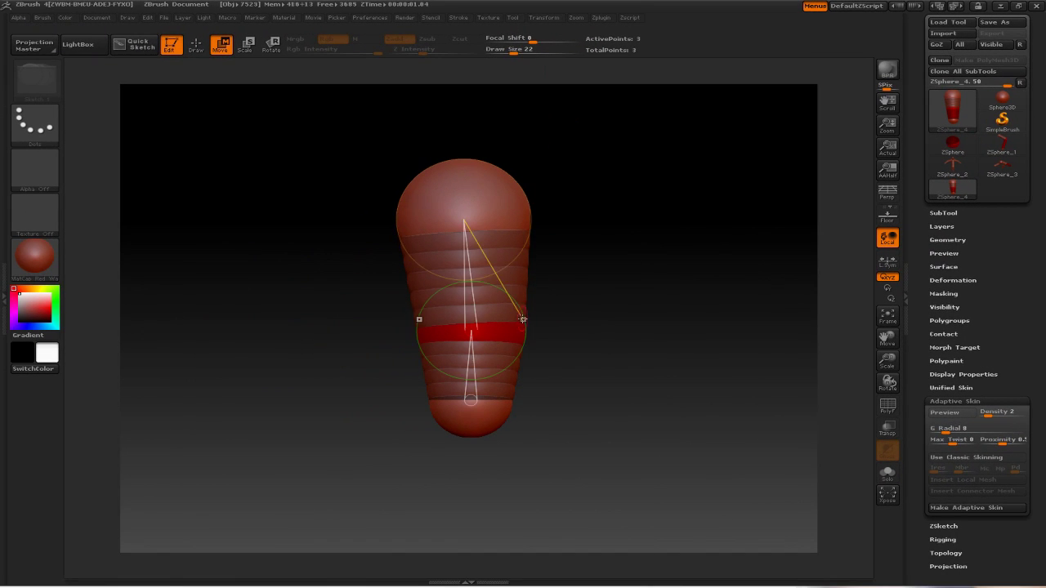
{"action": "key", "text": "ctrl+z"}
{"action": "left_click", "coordinate": [196, 47]}
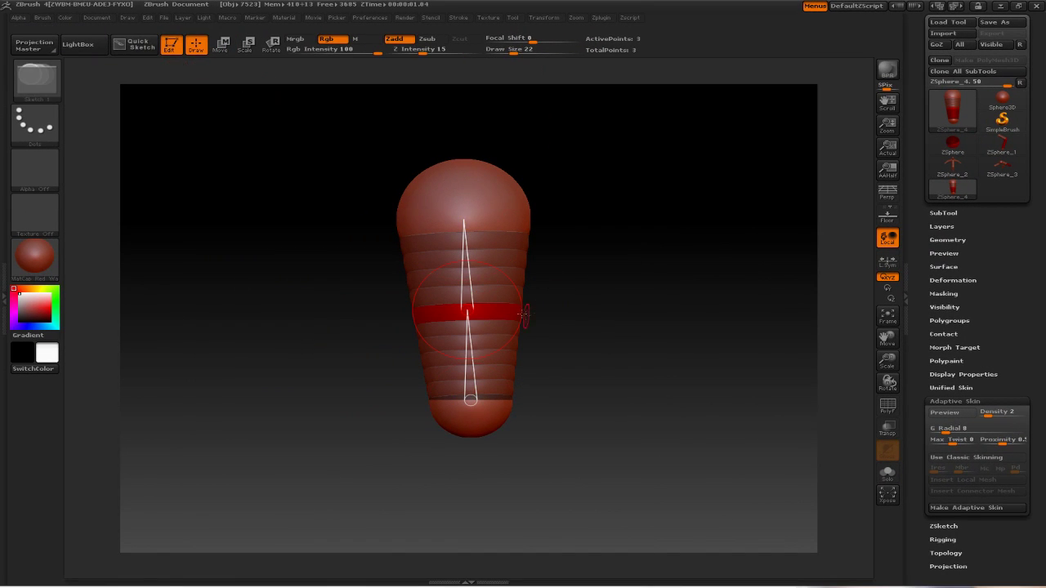
{"action": "mouse_move", "coordinate": [523, 315]}
{"action": "left_mouse_down"}
{"action": "mouse_move", "coordinate": [530, 329]}
{"action": "mouse_move", "coordinate": [609, 327]}
{"action": "mouse_move", "coordinate": [698, 359]}
{"action": "mouse_move", "coordinate": [543, 320]}
{"action": "mouse_move", "coordinate": [742, 303]}
{"action": "mouse_move", "coordinate": [746, 485]}
{"action": "mouse_move", "coordinate": [707, 402]}
{"action": "mouse_move", "coordinate": [713, 392]}
{"action": "left_mouse_up"}
{"action": "key", "text": "w"}
{"action": "left_click_drag", "start_coordinate": [715, 259], "coordinate": [614, 261], "text": "alt"}
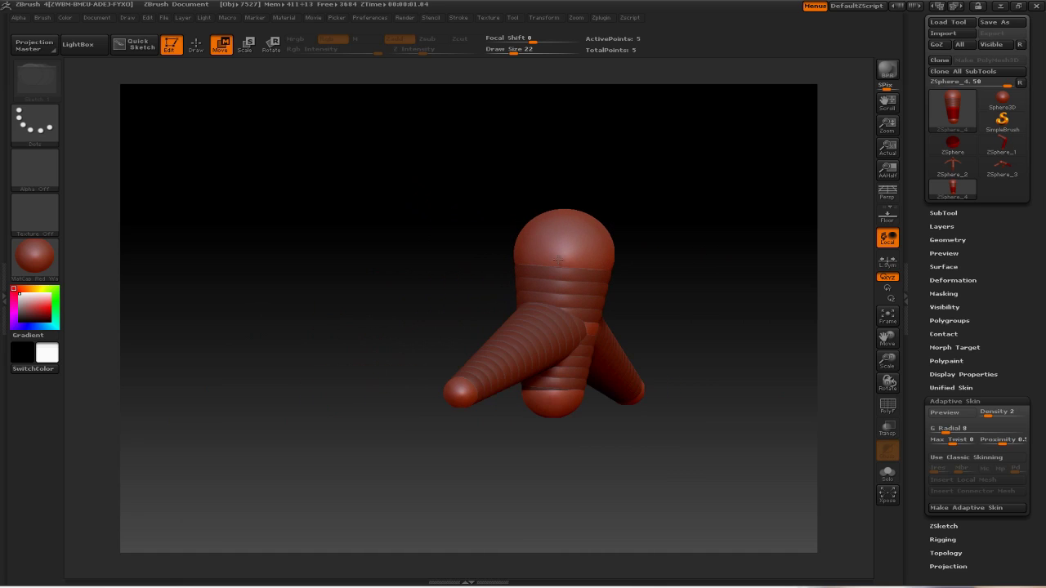
{"action": "left_click_drag", "start_coordinate": [558, 260], "coordinate": [653, 268]}
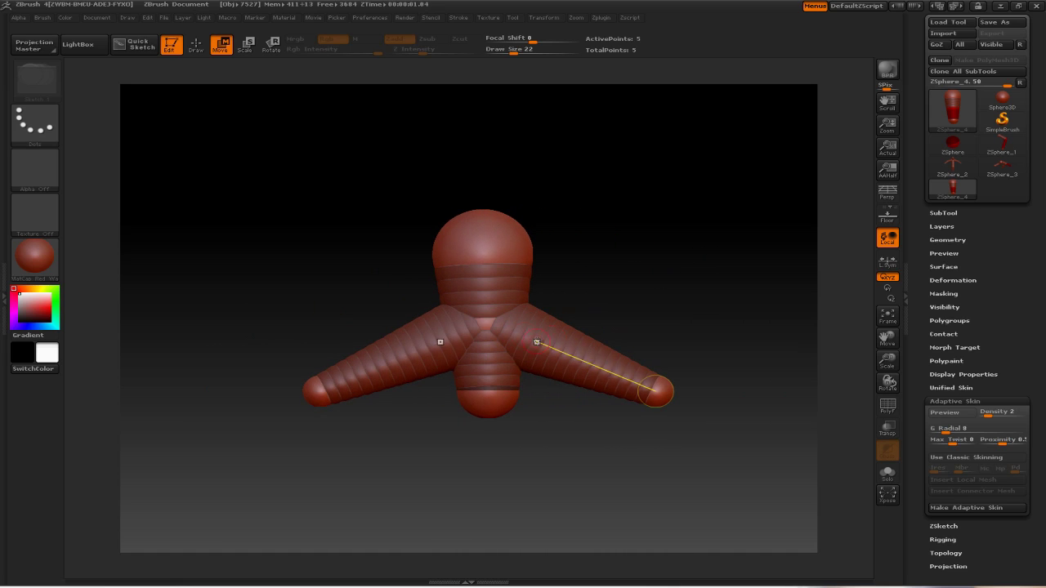
Step: Lower the mirrored limb ends and insert a smaller joint ZSphere into each limb near the body
{"action": "left_click_drag", "start_coordinate": [624, 385], "coordinate": [631, 417]}
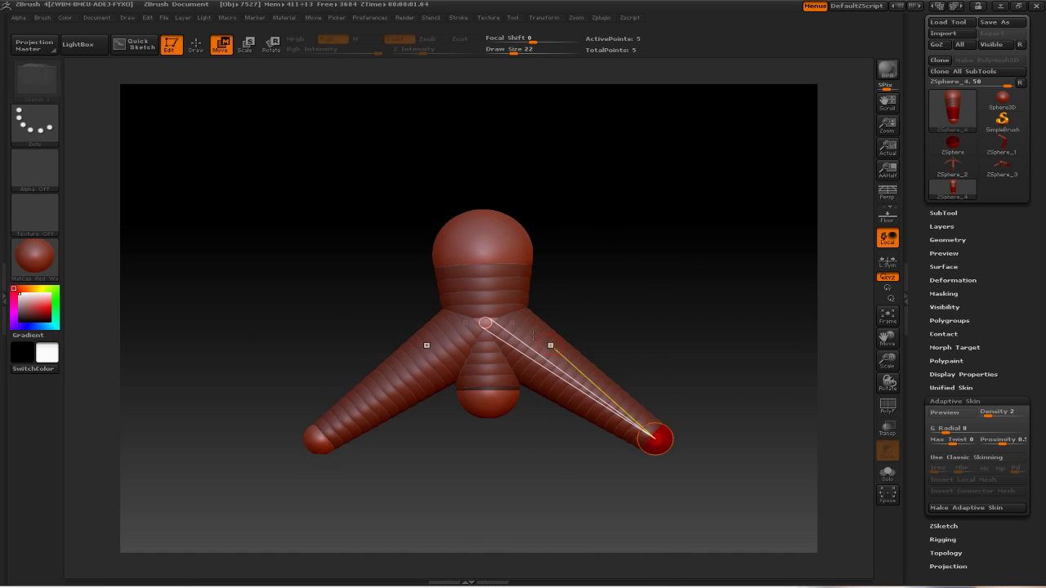
{"action": "key", "text": "q"}
{"action": "left_click", "coordinate": [556, 351]}
{"action": "key", "text": "e"}
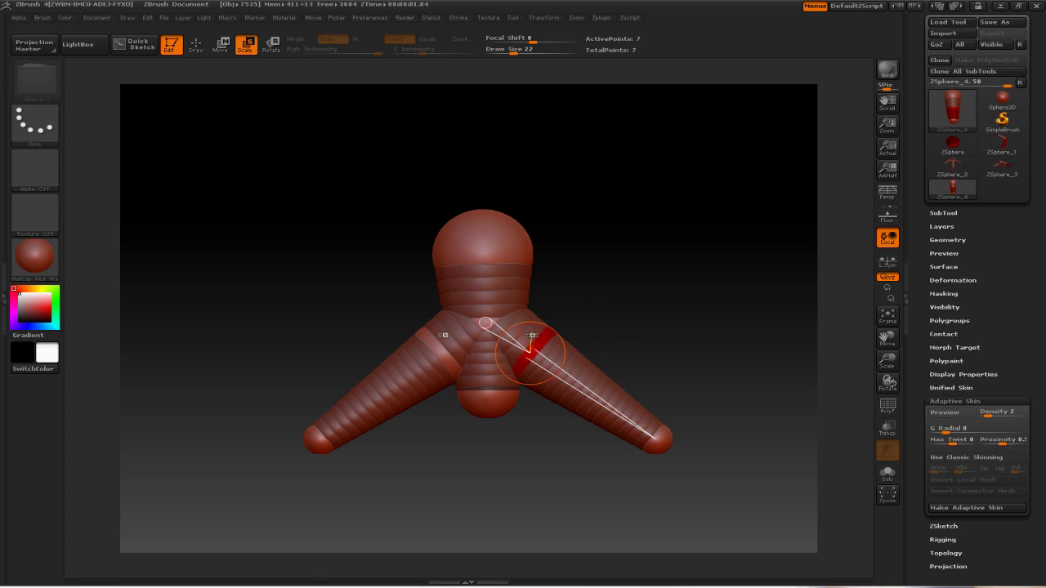
{"action": "left_click_drag", "start_coordinate": [532, 343], "coordinate": [573, 252]}
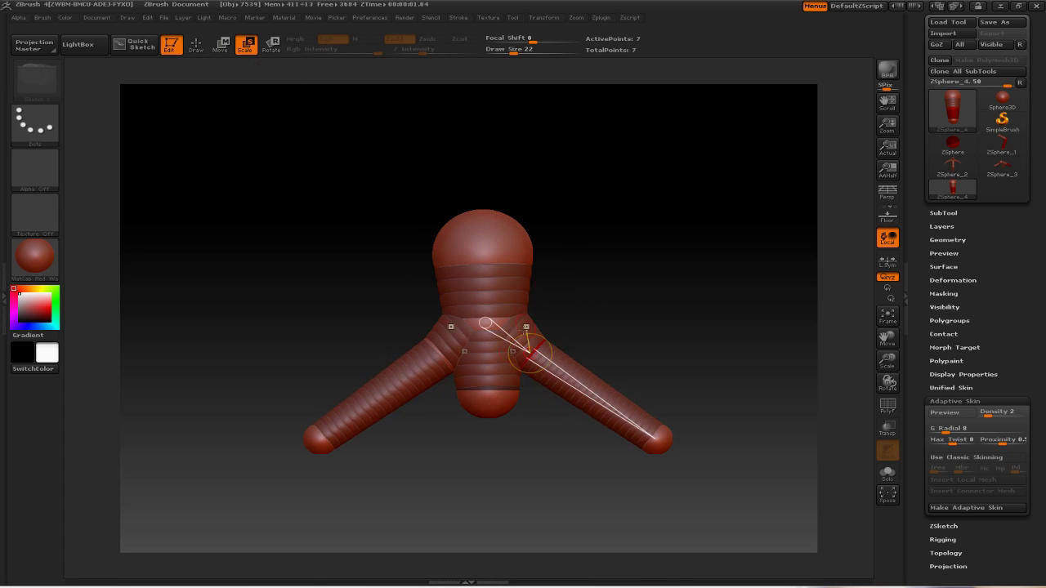
Step: Move the mirrored joint ZSpheres up and outward so the limbs bend like shoulders
{"action": "key", "text": "w"}
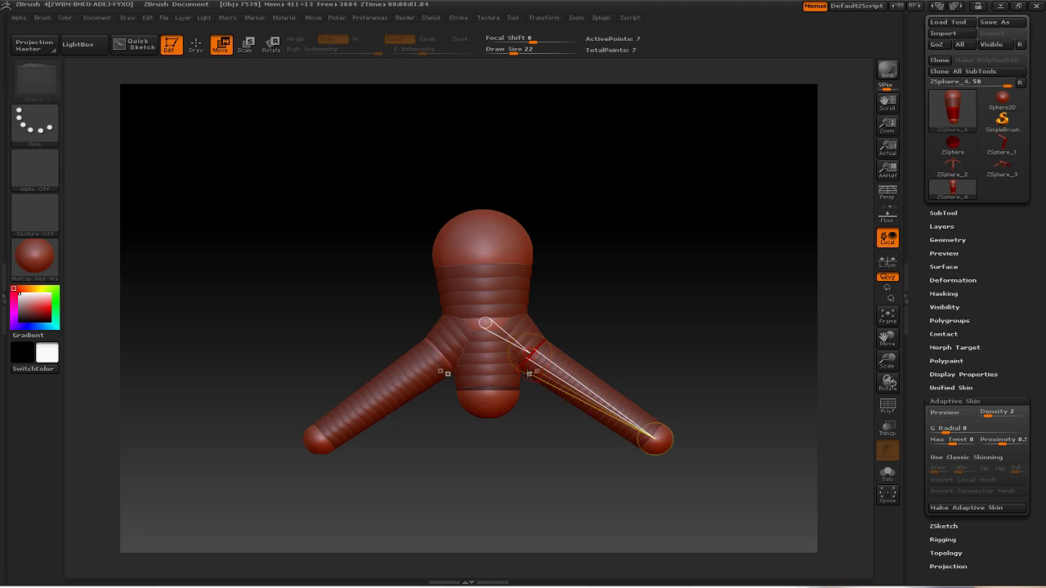
{"action": "left_click_drag", "start_coordinate": [541, 346], "coordinate": [564, 308]}
{"action": "left_click_drag", "start_coordinate": [666, 292], "coordinate": [718, 314]}
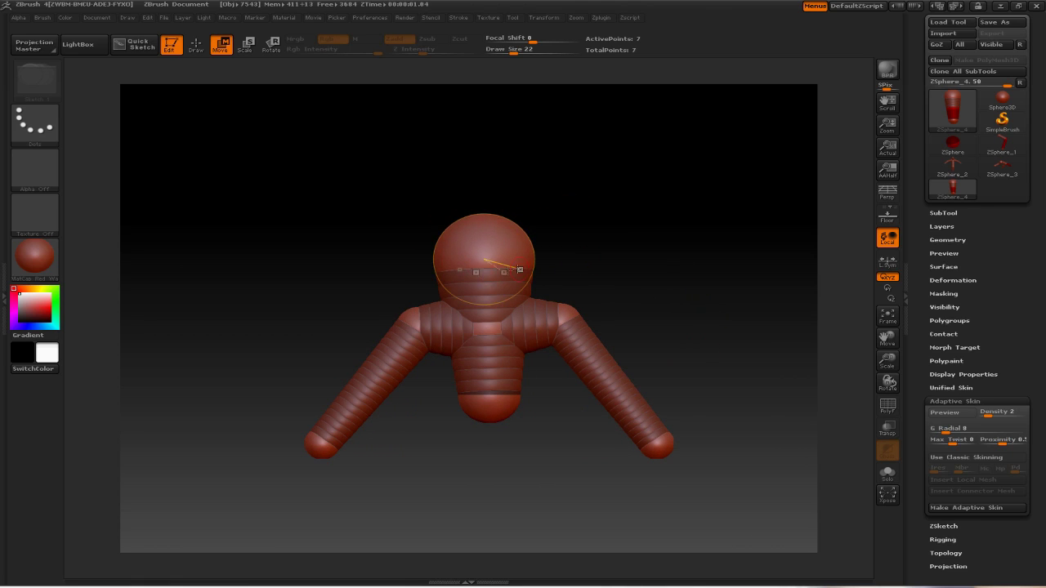
Step: Preview the adaptive skin of the ZSphere model and inspect the resulting mesh from the side and front
{"action": "left_click_drag", "start_coordinate": [649, 278], "coordinate": [646, 247], "text": "alt"}
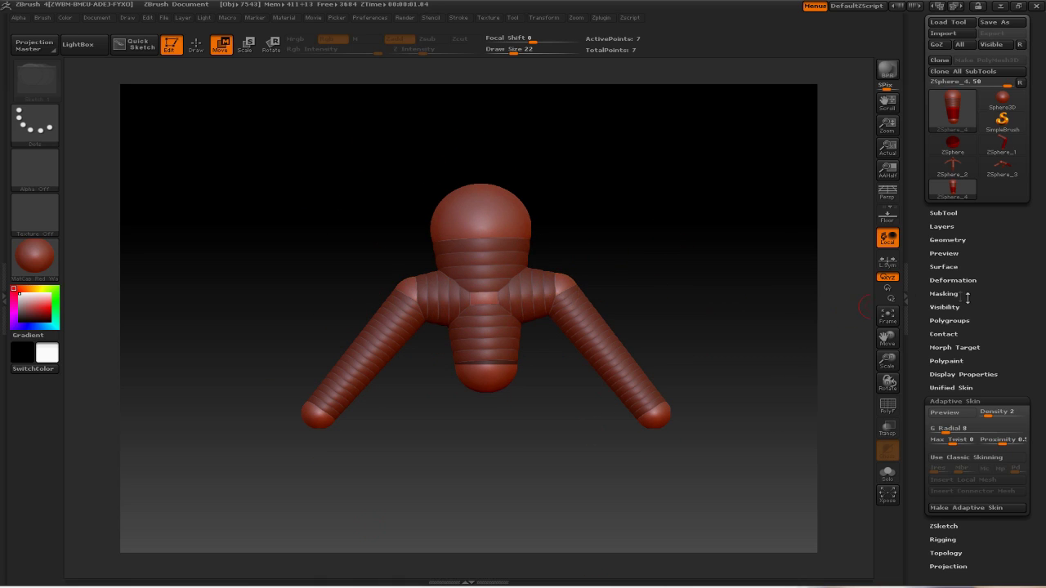
{"action": "left_click_drag", "start_coordinate": [968, 299], "coordinate": [992, 331]}
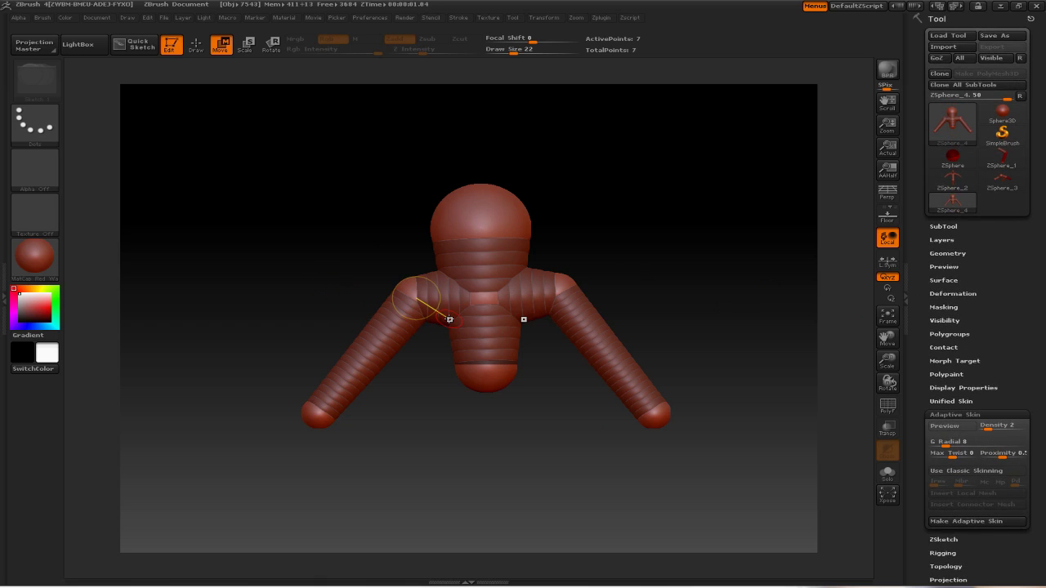
{"action": "left_click_drag", "start_coordinate": [599, 242], "coordinate": [606, 249], "text": "alt"}
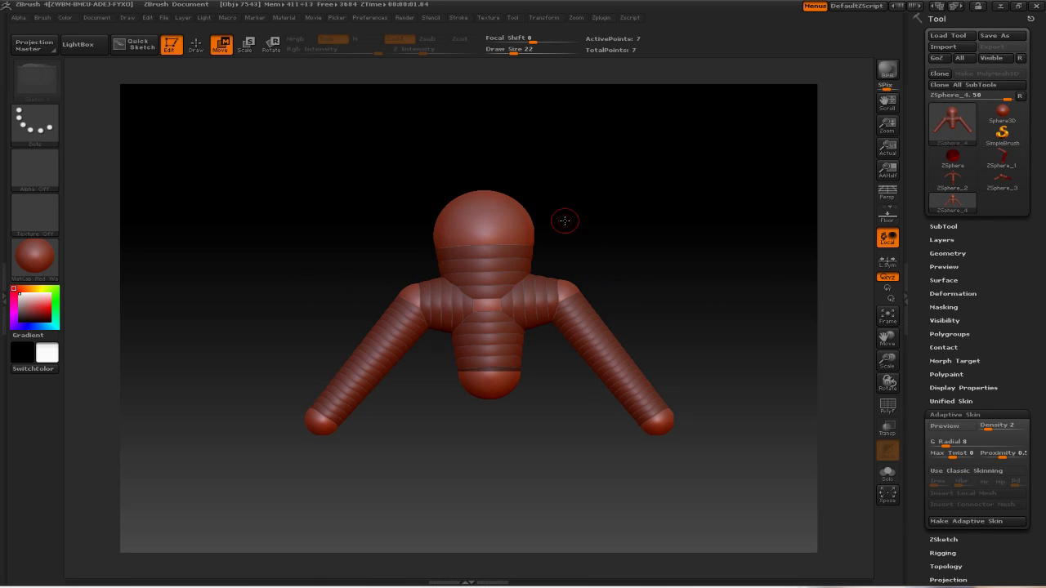
{"action": "left_click_drag", "start_coordinate": [618, 160], "coordinate": [598, 174], "text": "alt"}
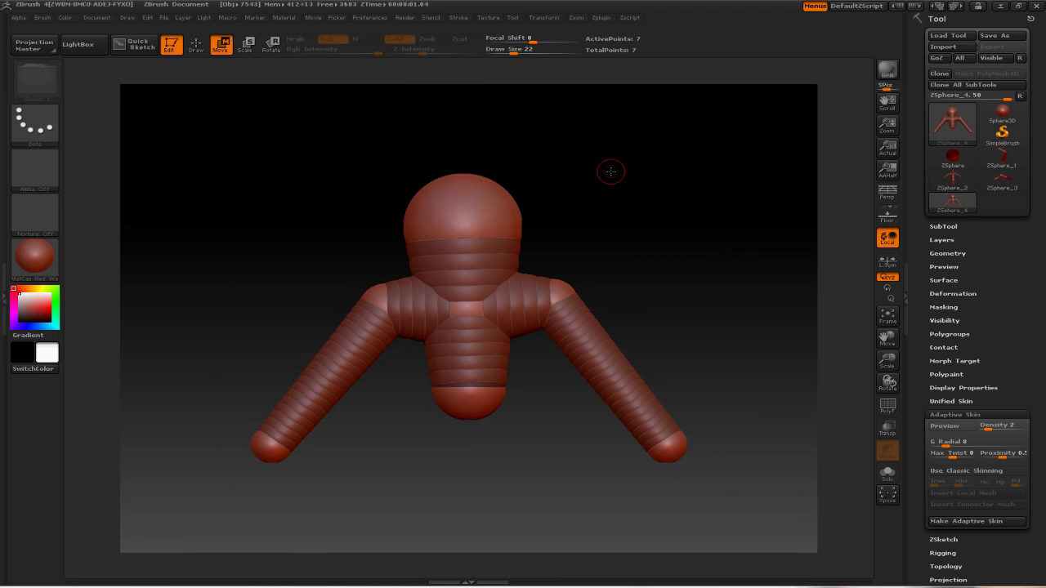
{"action": "left_click_drag", "start_coordinate": [621, 179], "coordinate": [599, 190]}
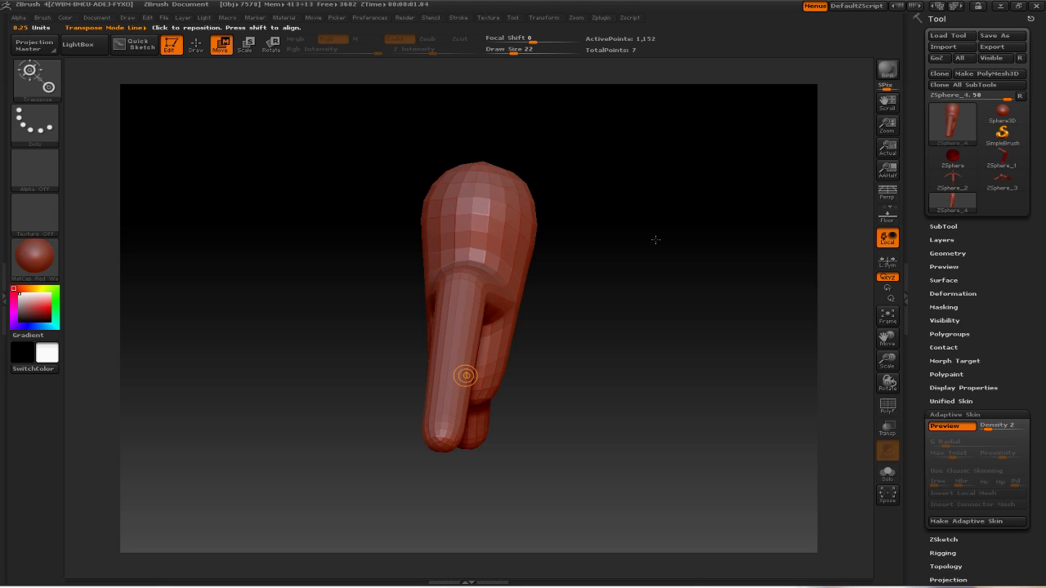
{"action": "left_click_drag", "start_coordinate": [651, 242], "coordinate": [686, 244]}
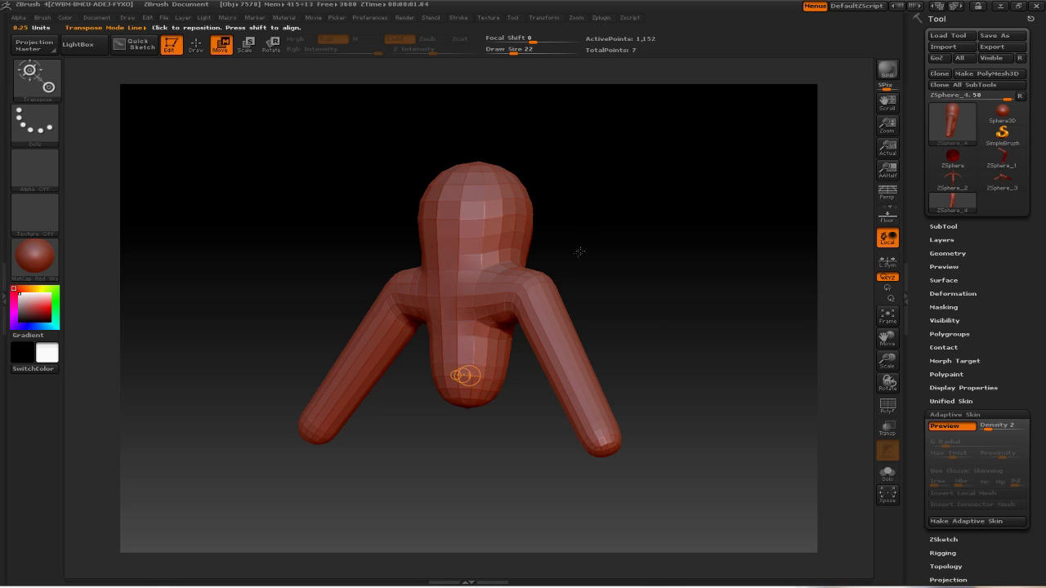
{"action": "left_click_drag", "start_coordinate": [579, 252], "coordinate": [621, 252]}
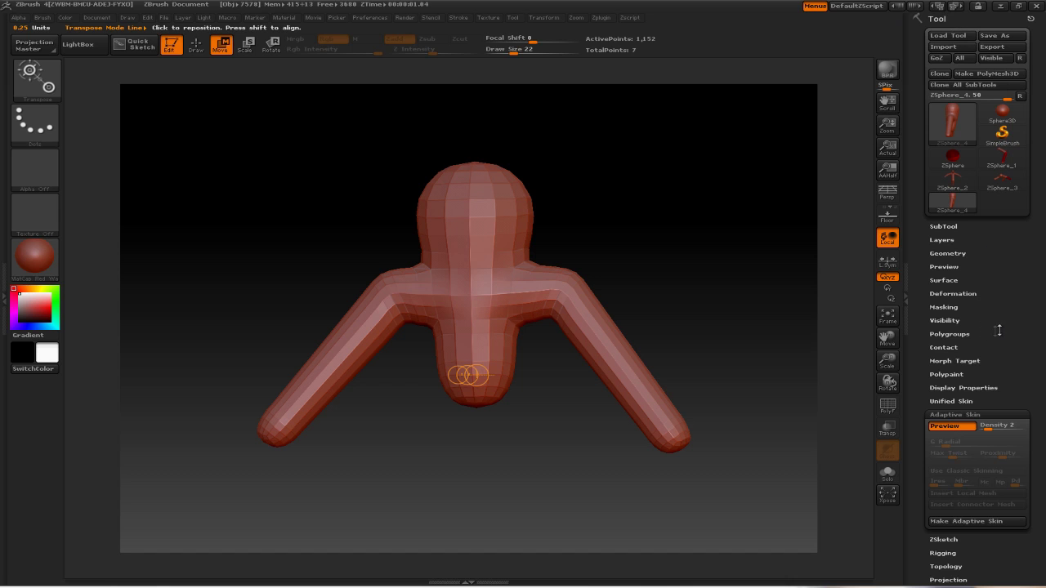
{"action": "left_click_drag", "start_coordinate": [997, 330], "coordinate": [1036, 257]}
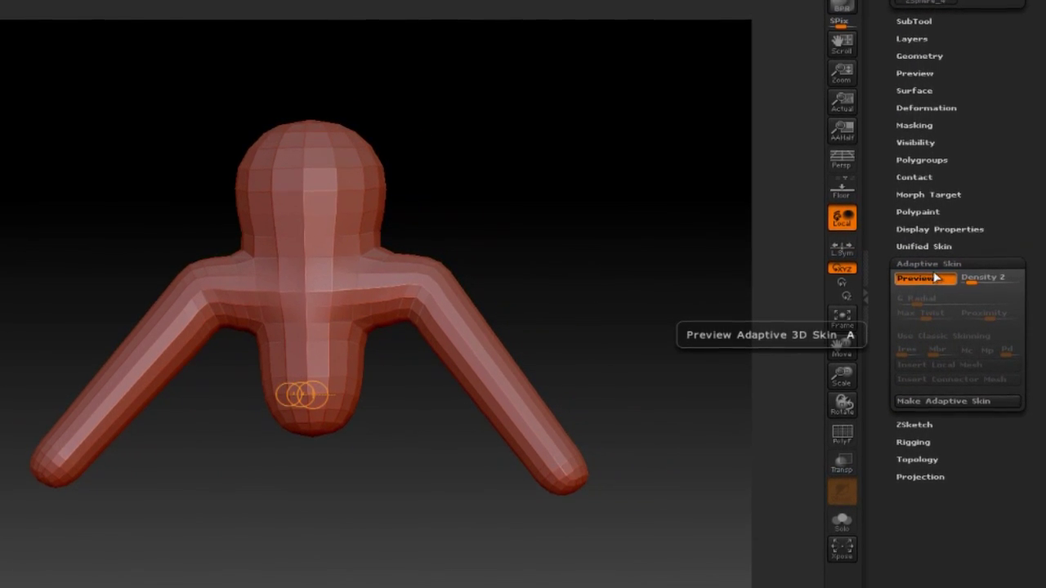
Step: Switch the adaptive skin preview off and on to compare the ZSpheres with the skinned mesh
{"action": "left_click", "coordinate": [924, 279]}
{"action": "left_click", "coordinate": [924, 278]}
{"action": "left_click", "coordinate": [923, 280]}
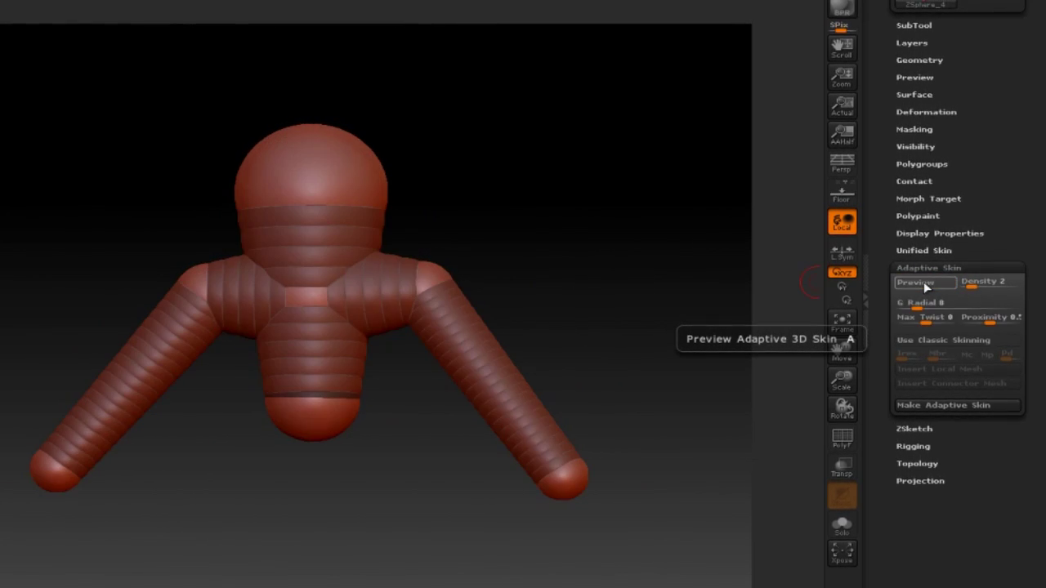
{"action": "left_click", "coordinate": [923, 281]}
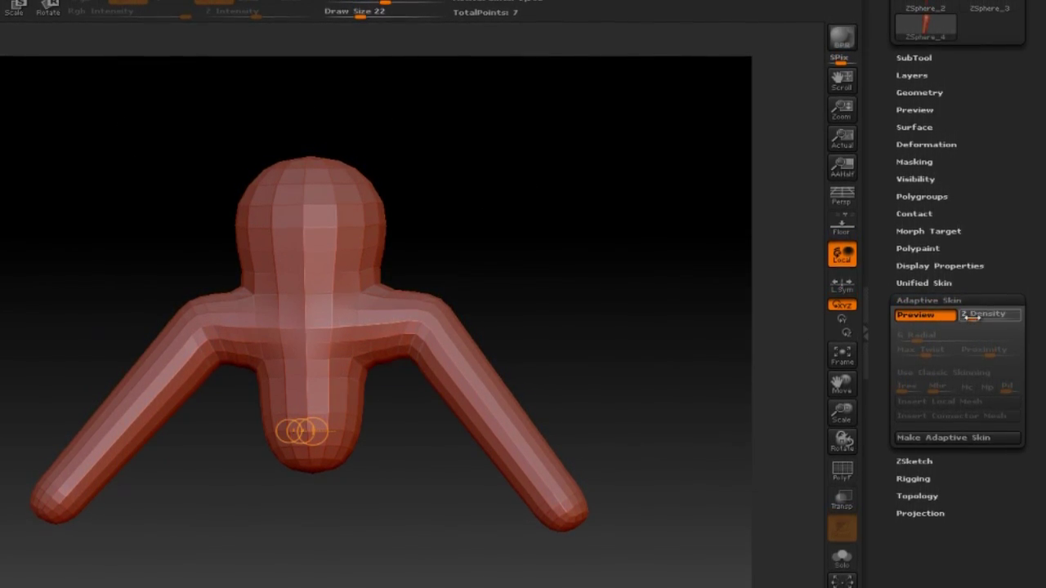
Step: Try adaptive skin densities of 5 and 1 and examine the previewed mesh
{"action": "left_click_drag", "start_coordinate": [972, 314], "coordinate": [993, 316]}
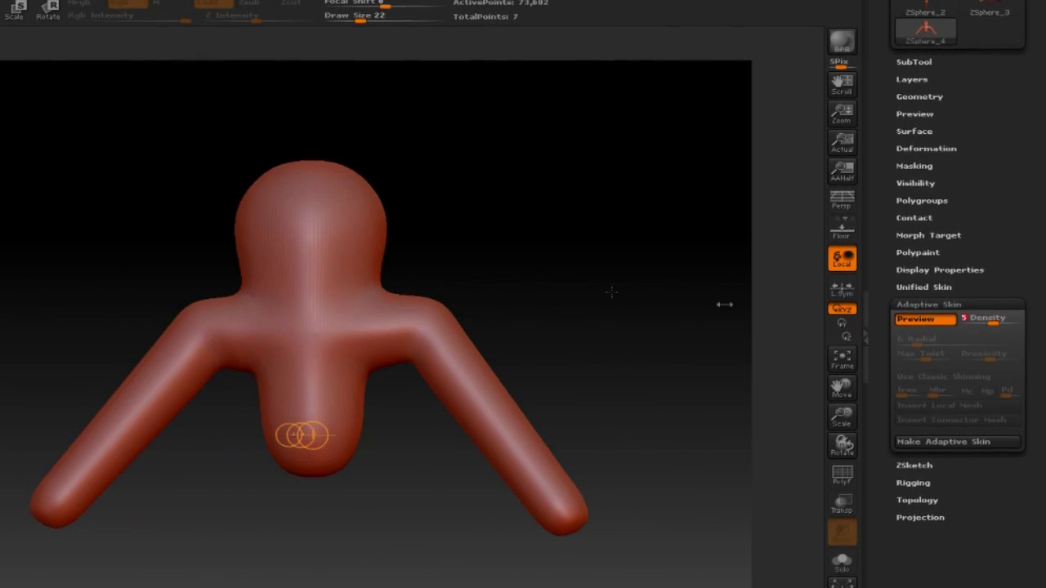
{"action": "left_click_drag", "start_coordinate": [987, 323], "coordinate": [961, 322]}
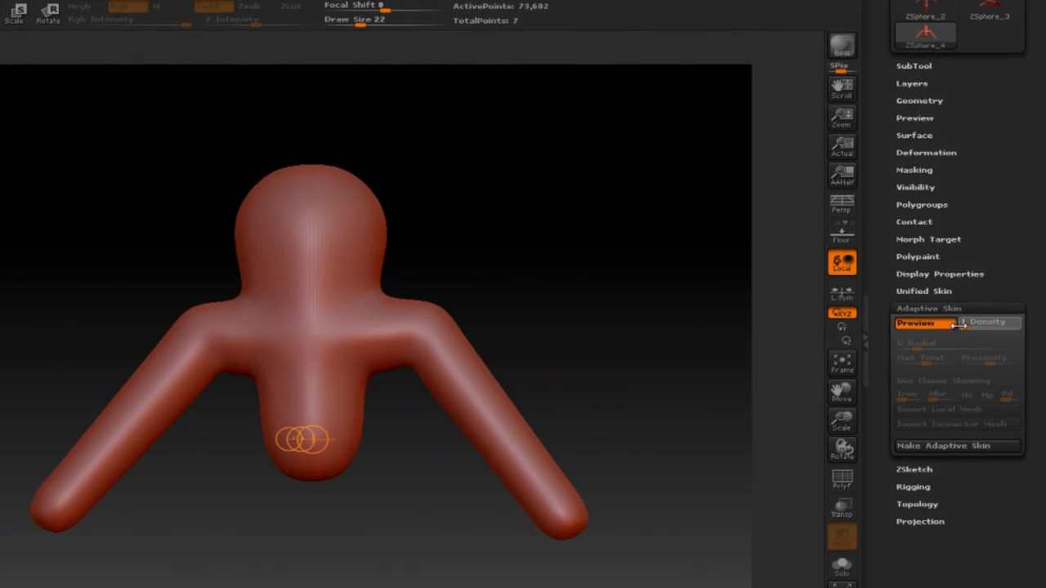
{"action": "left_click_drag", "start_coordinate": [560, 256], "coordinate": [621, 269], "text": "alt"}
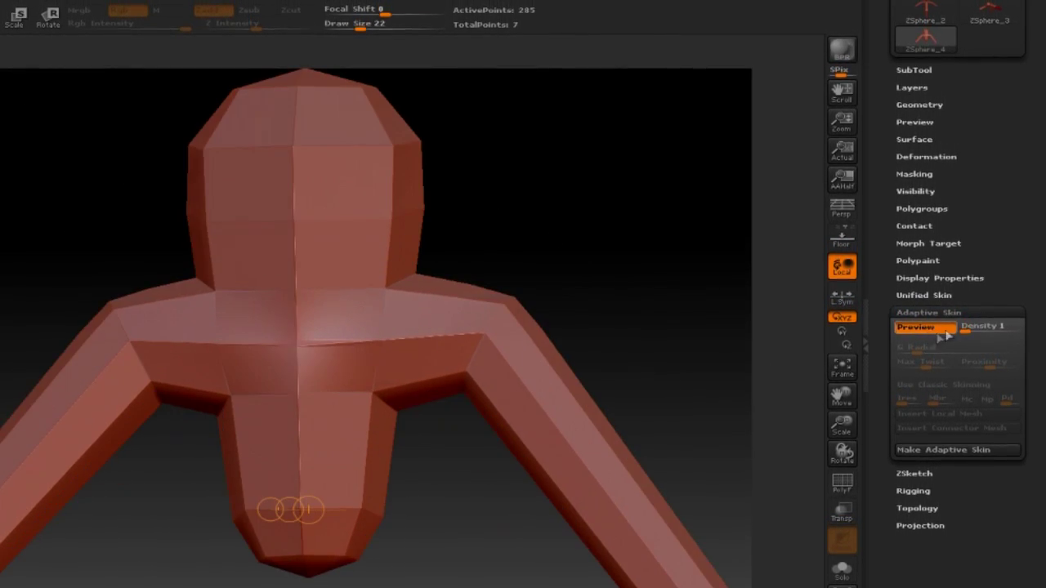
{"action": "left_click_drag", "start_coordinate": [724, 267], "coordinate": [675, 263], "text": "alt"}
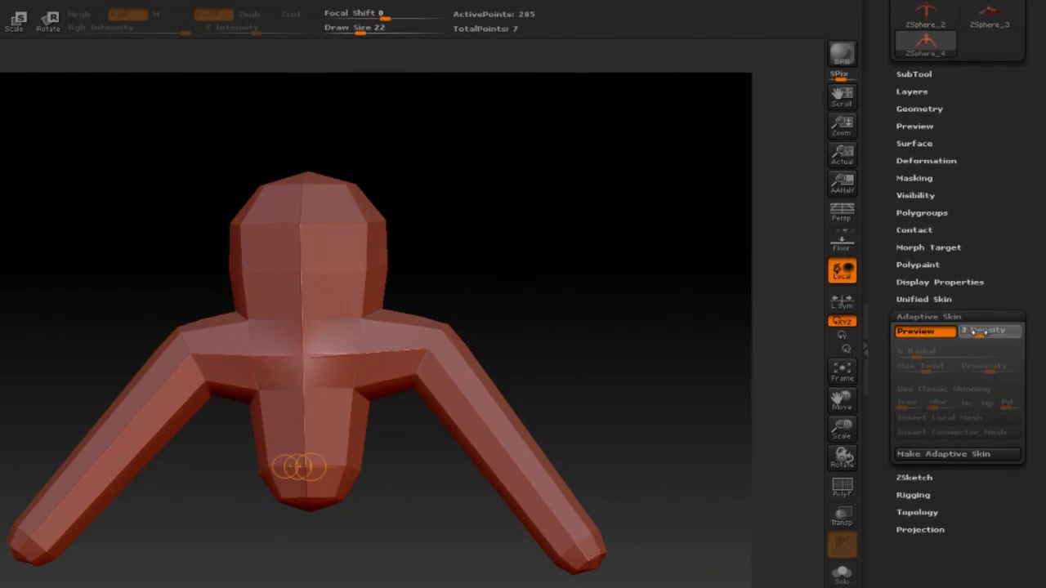
Step: Set the adaptive skin density to 3 and generate the adaptive skin mesh from the ZSphere model
{"action": "left_click_drag", "start_coordinate": [969, 332], "coordinate": [979, 332]}
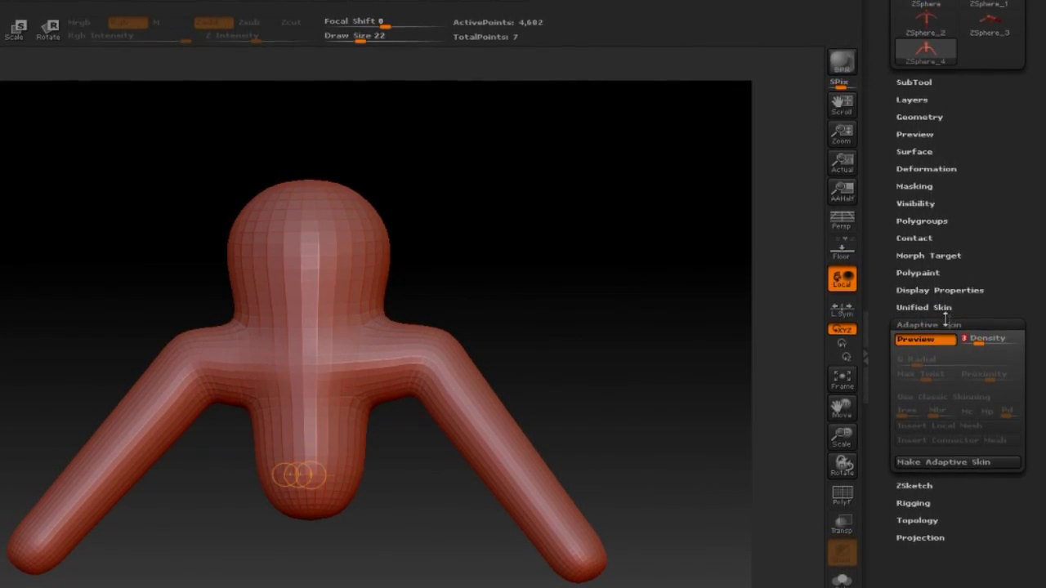
{"action": "key", "text": "a"}
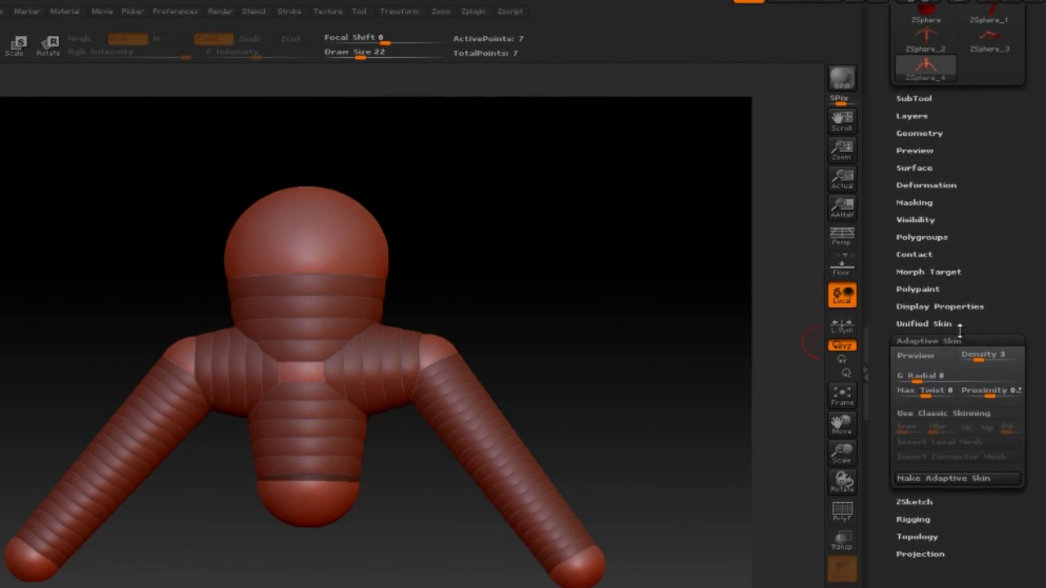
{"action": "left_click_drag", "start_coordinate": [961, 330], "coordinate": [983, 303]}
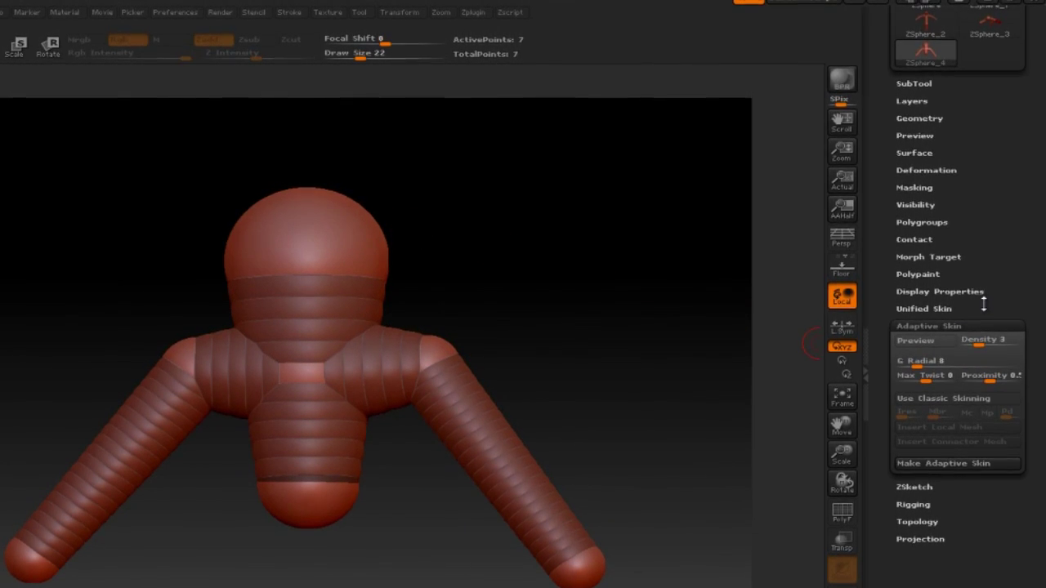
{"action": "left_click", "coordinate": [943, 466]}
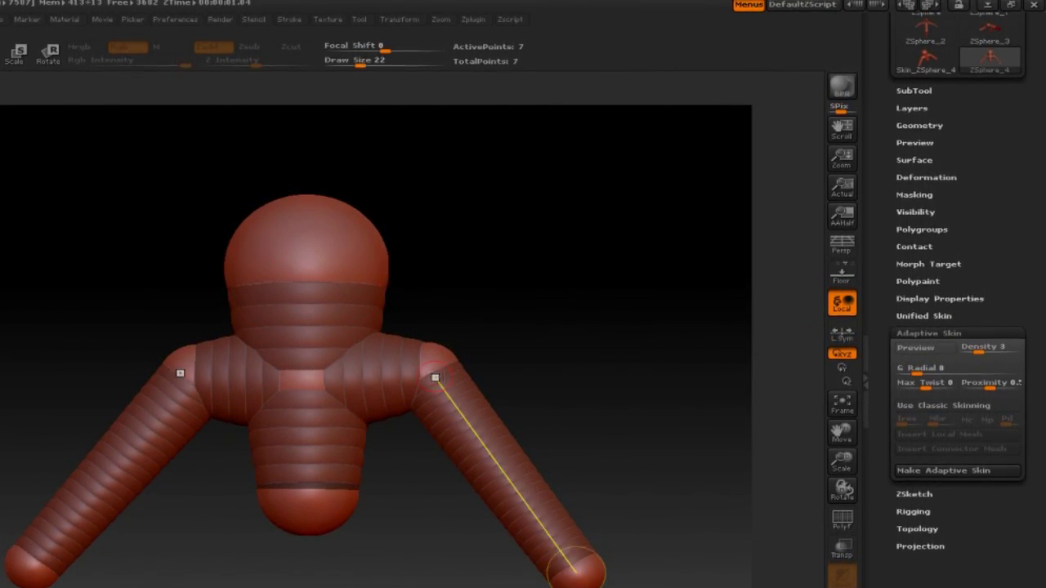
Step: Switch to the generated Skin_ZSphere_4 mesh and inspect it from the side and front
{"action": "left_click_drag", "start_coordinate": [989, 158], "coordinate": [1031, 311]}
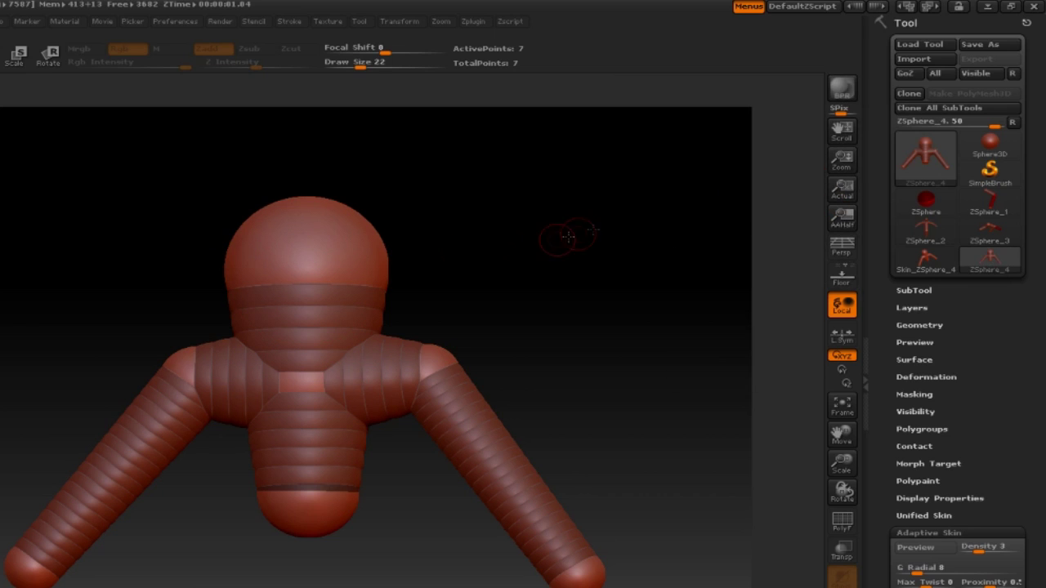
{"action": "mouse_move", "coordinate": [930, 267]}
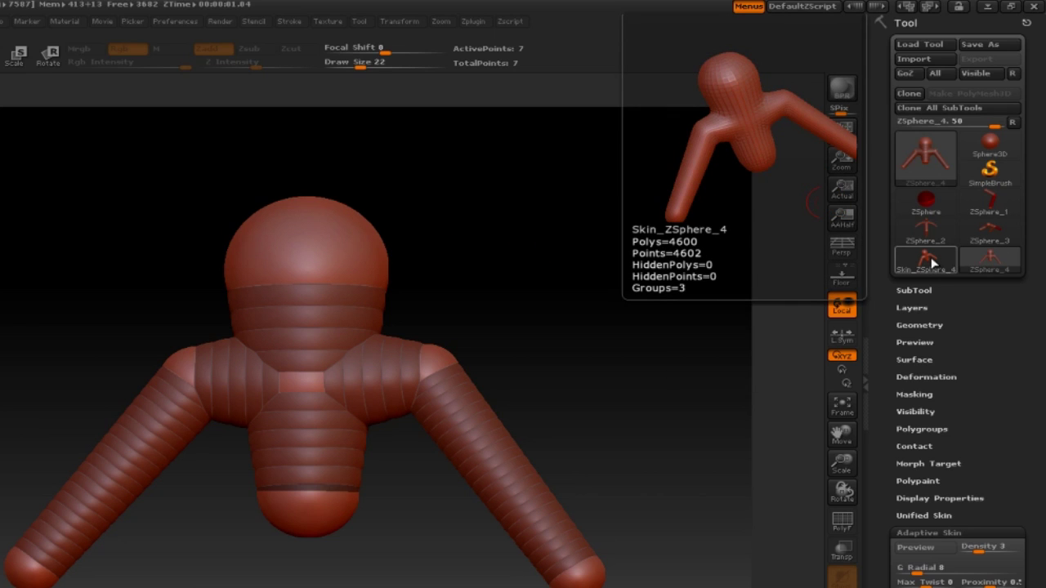
{"action": "left_click", "coordinate": [926, 268]}
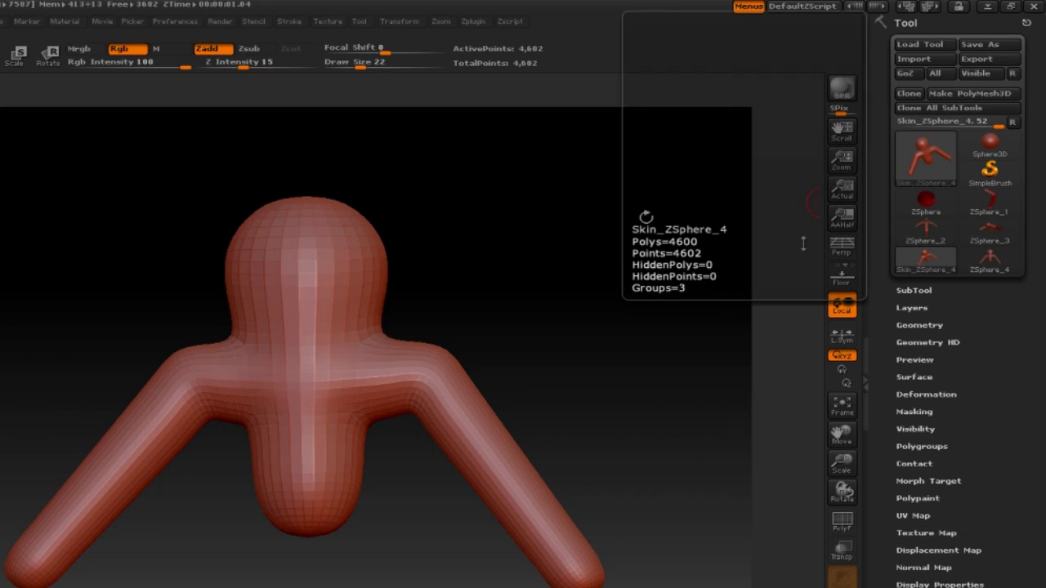
{"action": "left_click_drag", "start_coordinate": [544, 226], "coordinate": [345, 256]}
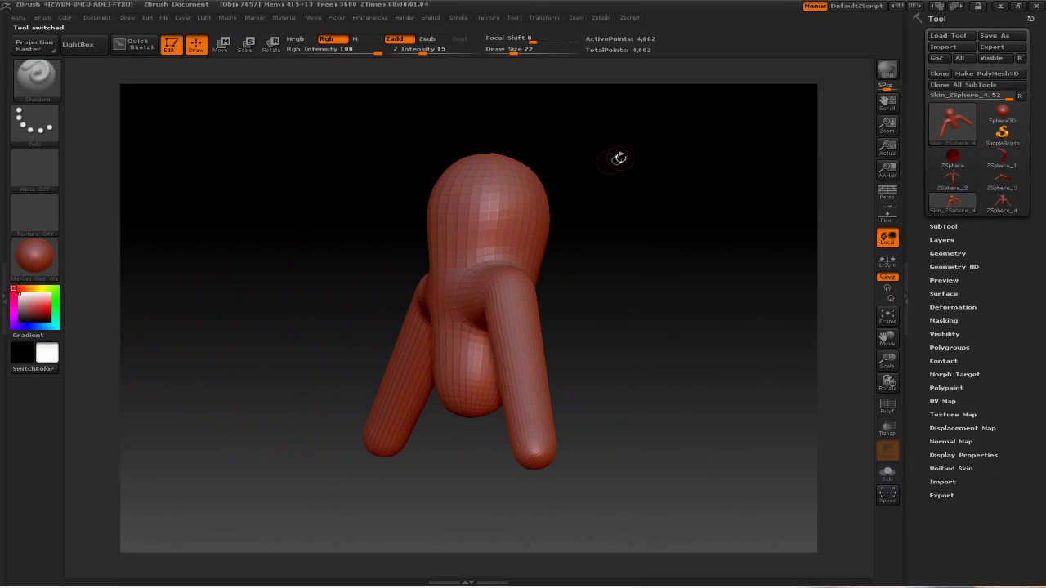
{"action": "mouse_move", "coordinate": [619, 158]}
{"action": "left_mouse_down", "text": "shift"}
{"action": "mouse_move", "coordinate": [660, 159]}
{"action": "mouse_move", "coordinate": [626, 170]}
{"action": "mouse_move", "coordinate": [655, 171]}
{"action": "left_mouse_up", "text": "shift"}
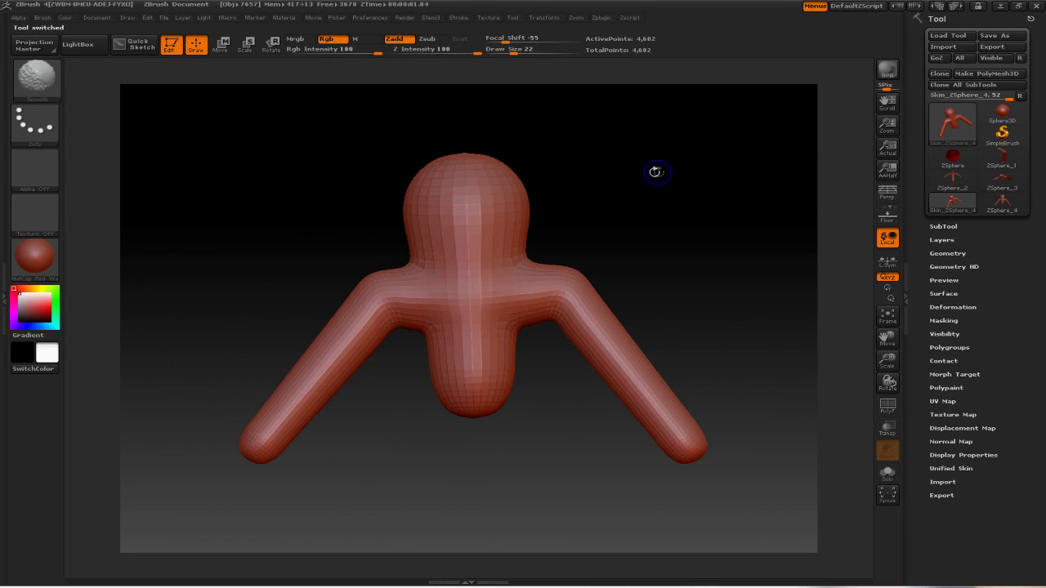
{"action": "left_click", "coordinate": [942, 253]}
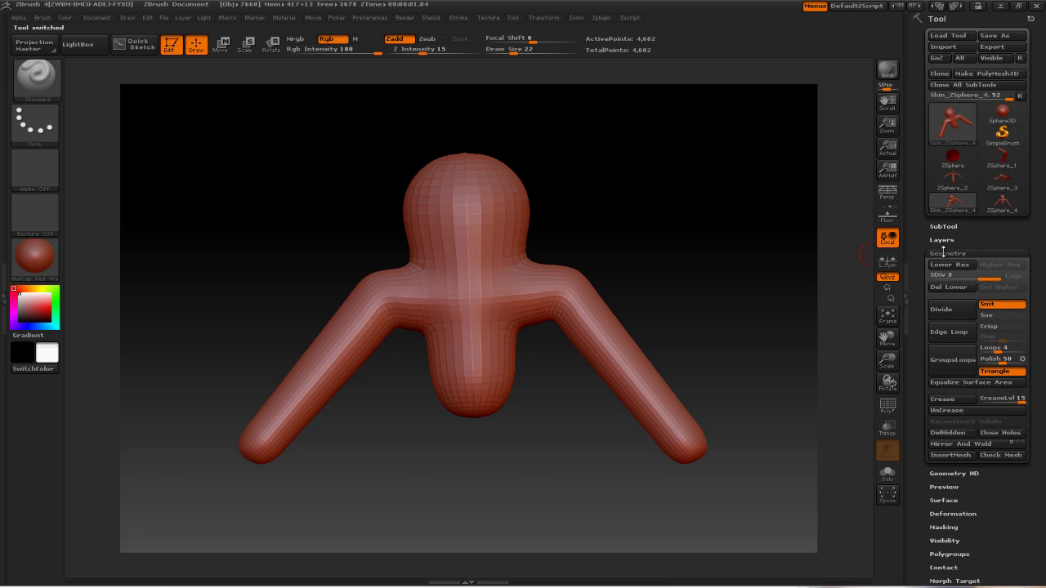
{"action": "left_click", "coordinate": [942, 252]}
{"action": "left_click", "coordinate": [942, 239]}
{"action": "left_click", "coordinate": [943, 239]}
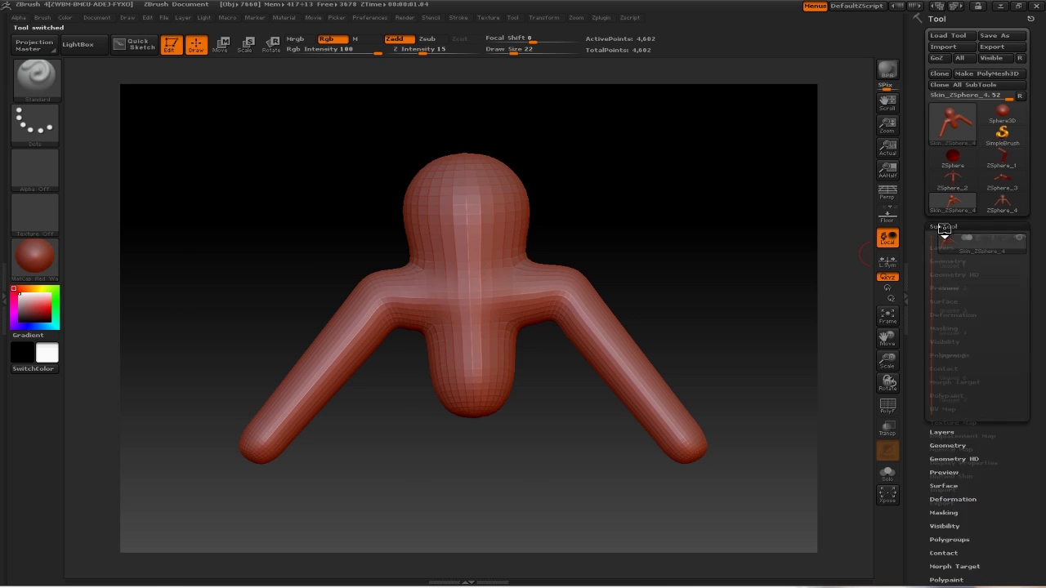
{"action": "left_click", "coordinate": [943, 227]}
{"action": "left_click", "coordinate": [952, 105]}
{"action": "left_click_drag", "start_coordinate": [996, 130], "coordinate": [1006, 215]}
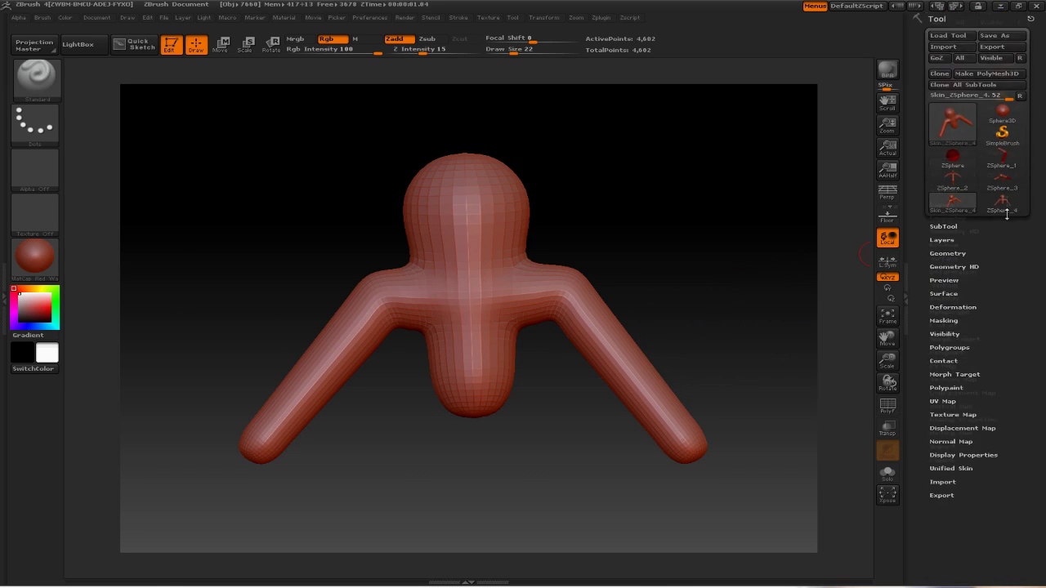
Step: Convert the skin mesh into a PolyMesh3D and make the converted copy the active tool
{"action": "left_click", "coordinate": [970, 76]}
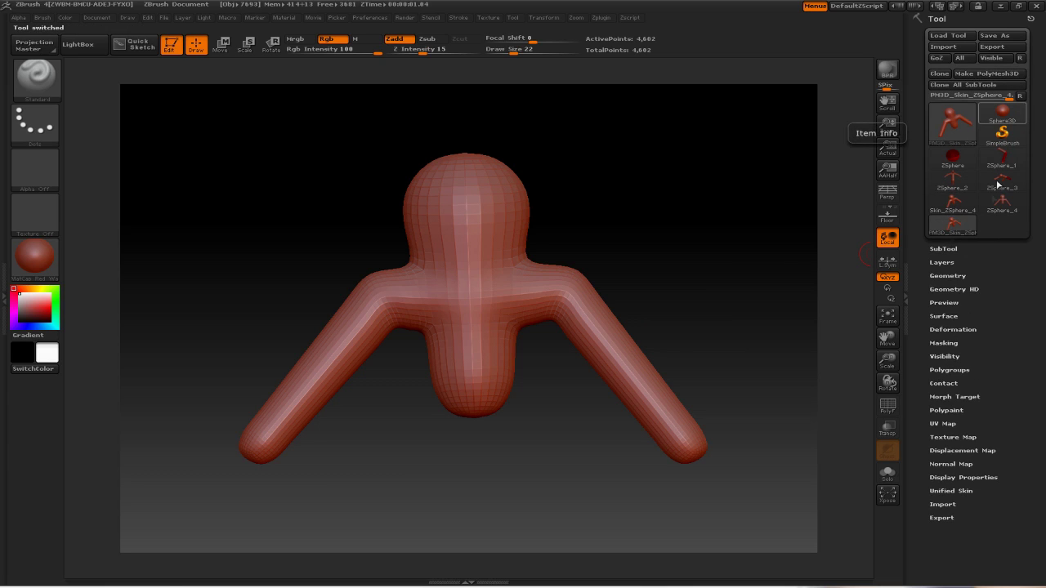
{"action": "mouse_move", "coordinate": [938, 235]}
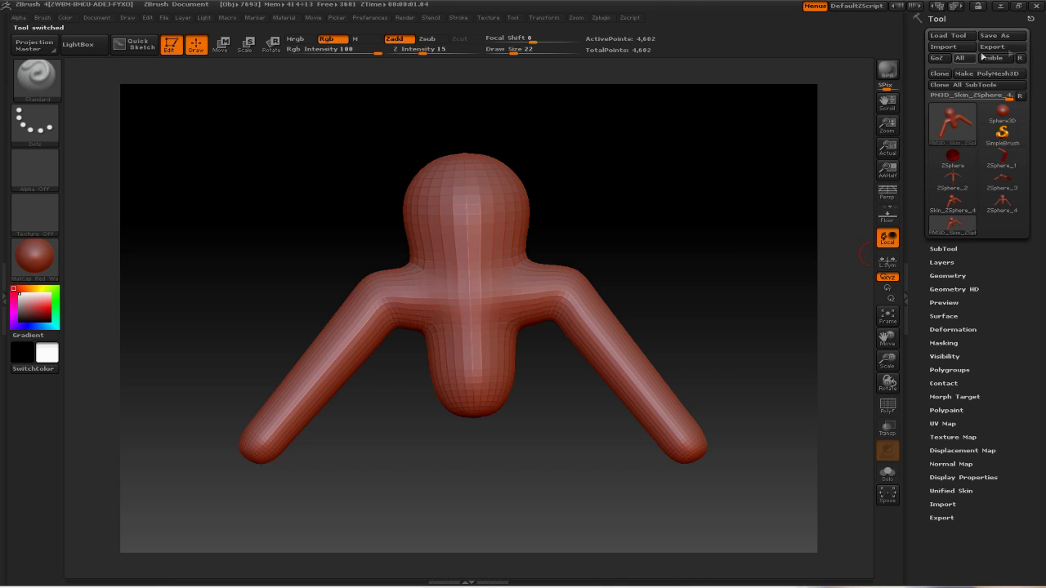
{"action": "left_click", "coordinate": [960, 234]}
Step: Subdivide the converted mesh twice to subdivision level 3 with smoothing on
{"action": "left_click", "coordinate": [946, 277]}
{"action": "left_click", "coordinate": [942, 332]}
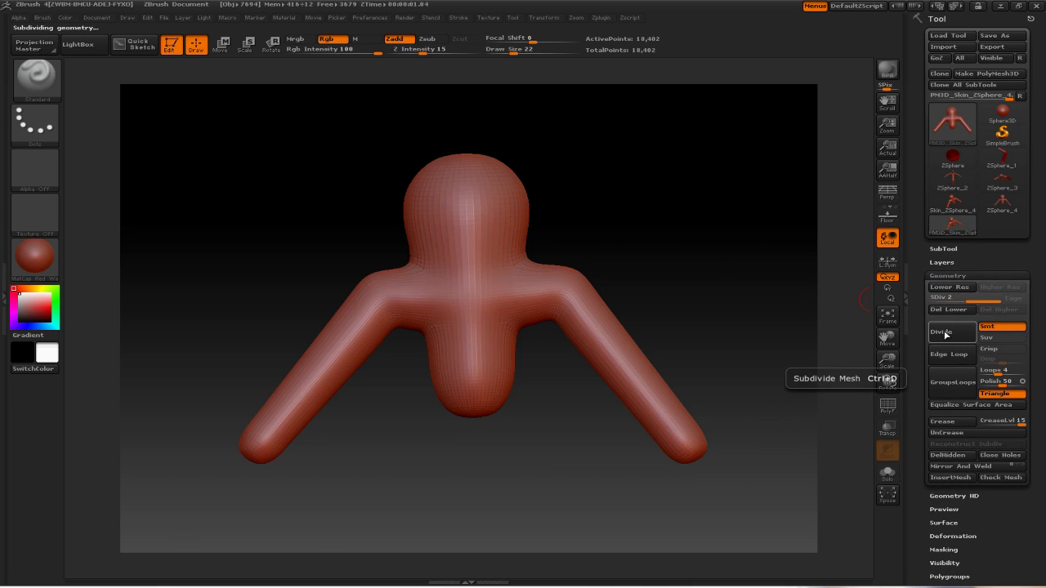
{"action": "left_click", "coordinate": [942, 332]}
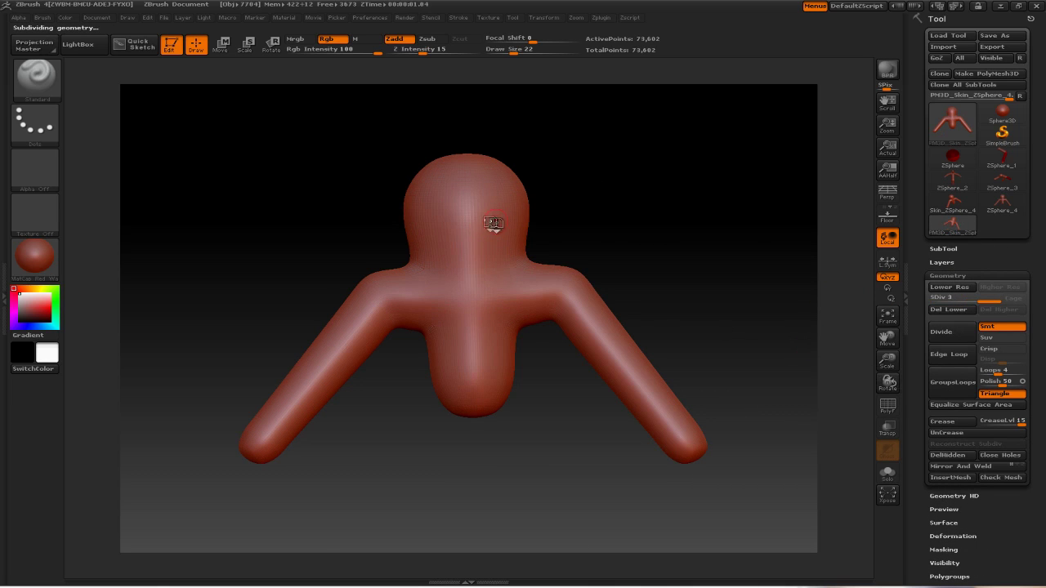
{"action": "key", "text": "b"}
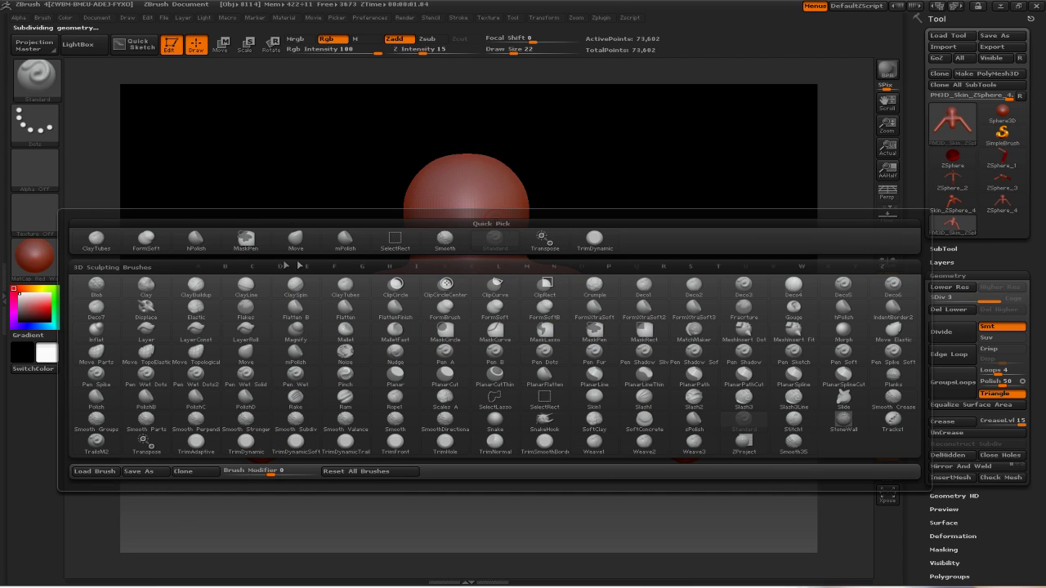
{"action": "key", "text": "Escape"}
{"action": "key", "text": "g"}
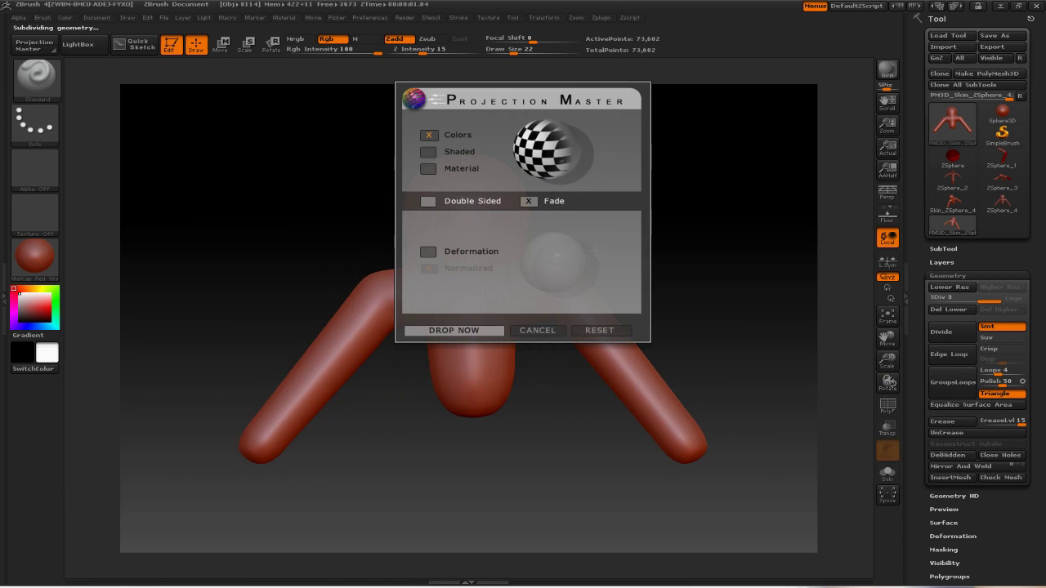
{"action": "left_click", "coordinate": [537, 330]}
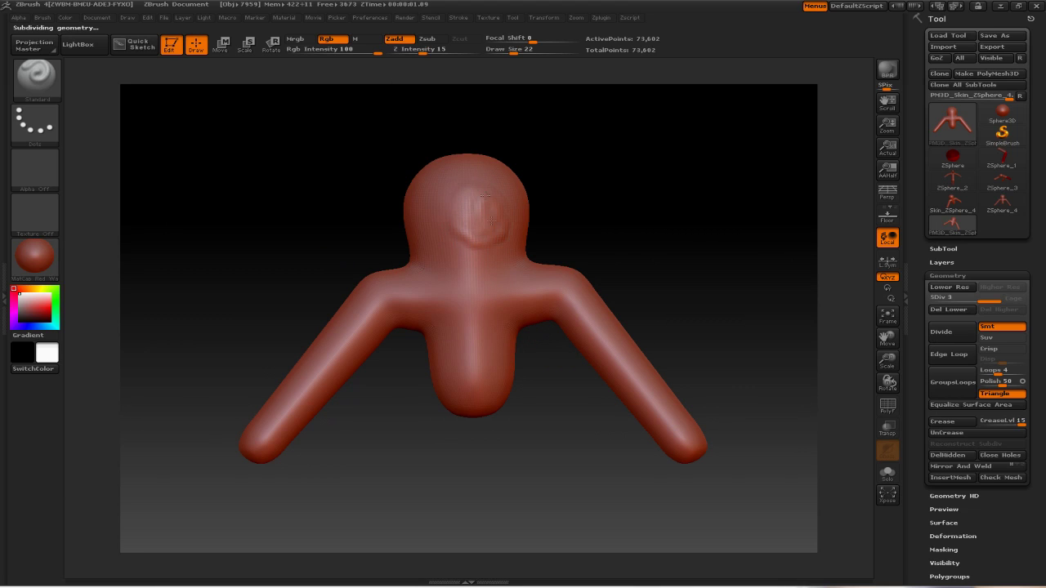
{"action": "key", "text": "ctrl+z"}
Step: Enlarge the Standard brush to draw size 92 and sculpt broad strokes over the head's crown and front
{"action": "key", "text": "s"}
{"action": "left_click_drag", "start_coordinate": [483, 222], "coordinate": [518, 222]}
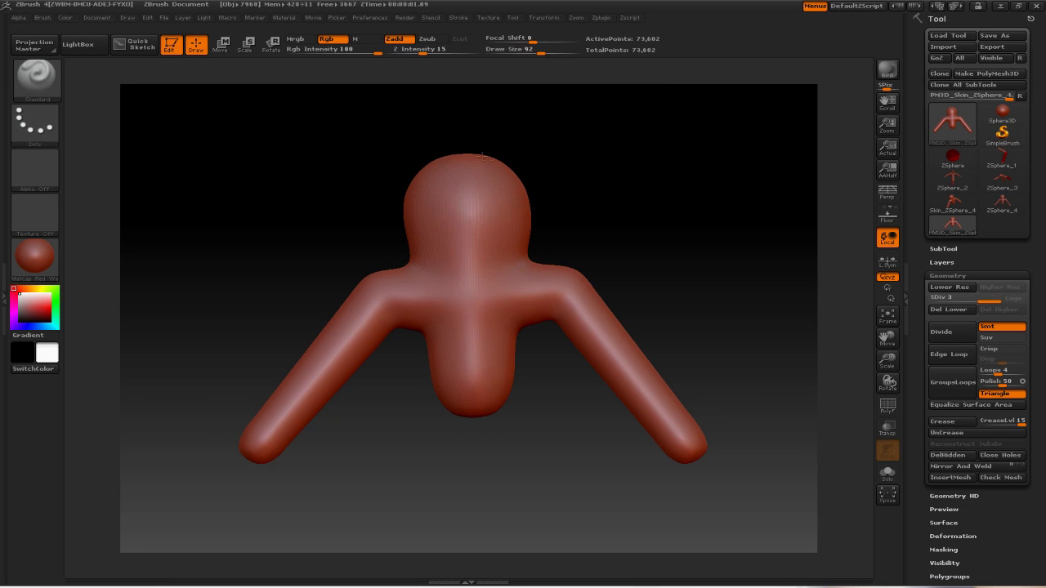
{"action": "left_click_drag", "start_coordinate": [482, 155], "coordinate": [430, 189]}
{"action": "mouse_move", "coordinate": [450, 273]}
{"action": "left_mouse_down"}
{"action": "mouse_move", "coordinate": [472, 266]}
{"action": "mouse_move", "coordinate": [464, 254]}
{"action": "left_mouse_up"}
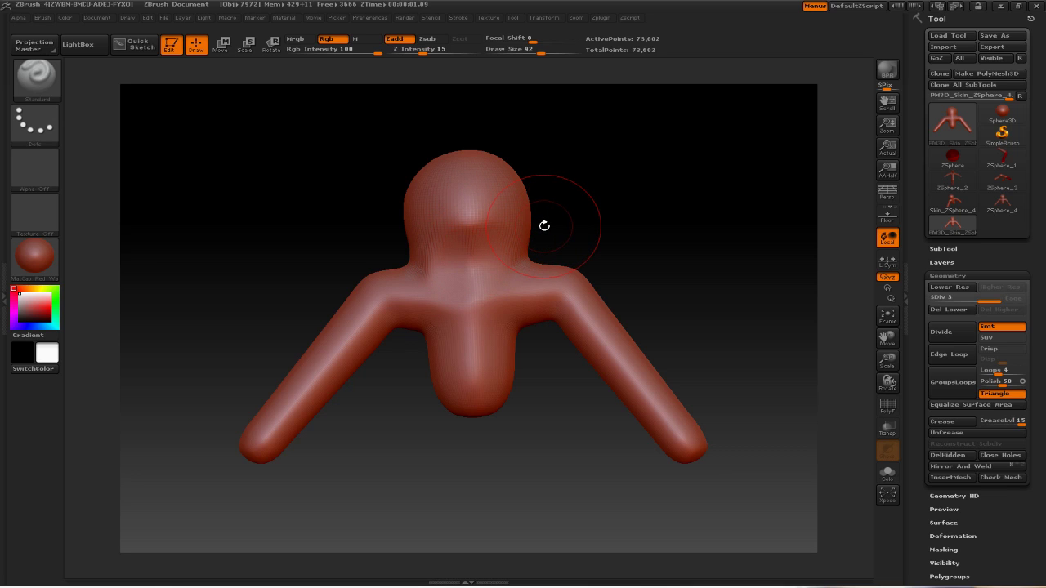
Step: Smooth the sculpted ridge on the front of the head
{"action": "left_click_drag", "start_coordinate": [668, 215], "coordinate": [691, 201]}
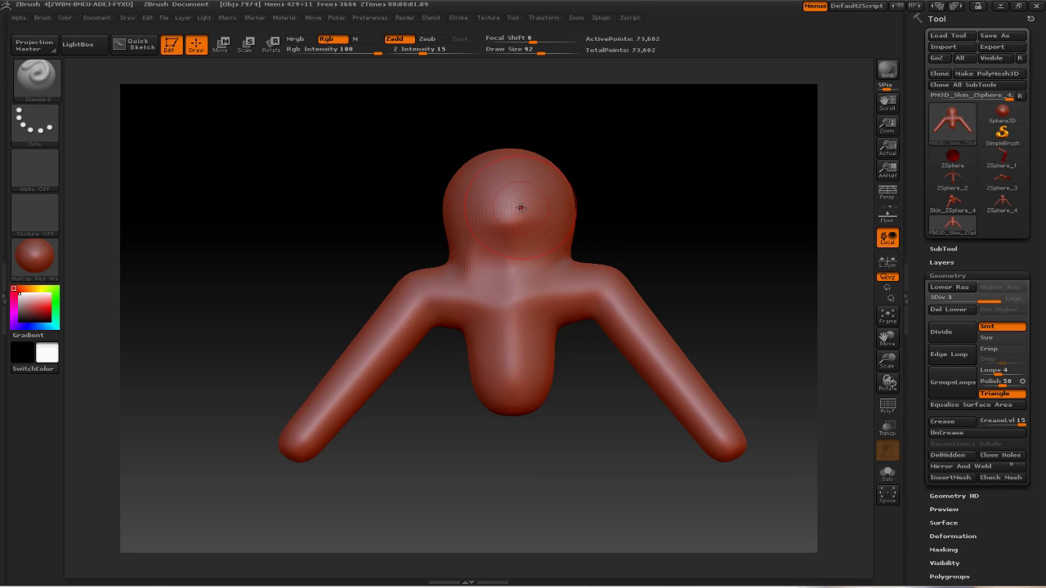
{"action": "key", "text": "shift"}
{"action": "mouse_move", "coordinate": [684, 178]}
{"action": "left_mouse_down"}
{"action": "mouse_move", "coordinate": [689, 205]}
{"action": "mouse_move", "coordinate": [671, 213]}
{"action": "mouse_move", "coordinate": [707, 215]}
{"action": "left_mouse_up"}
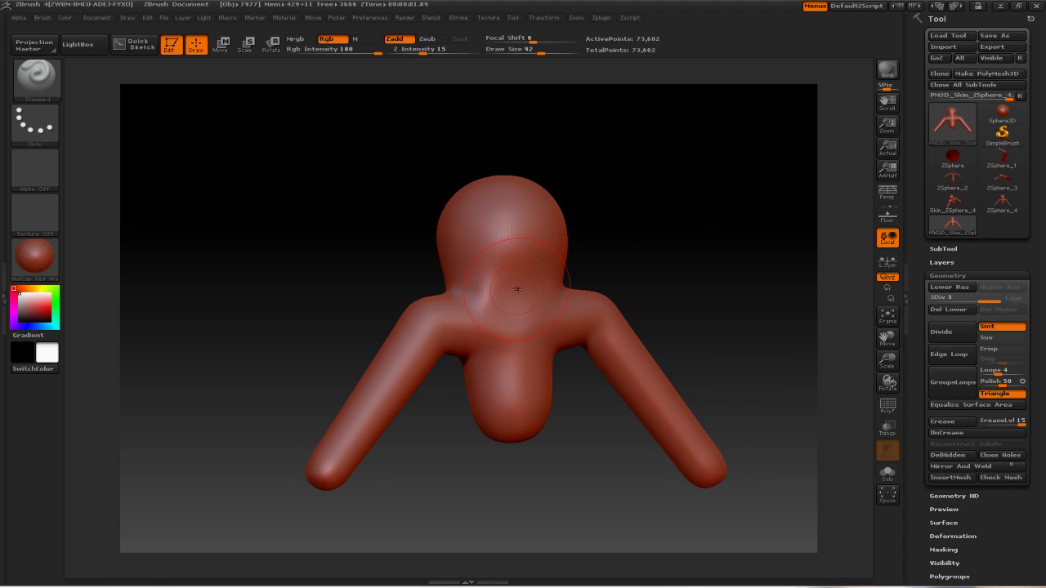